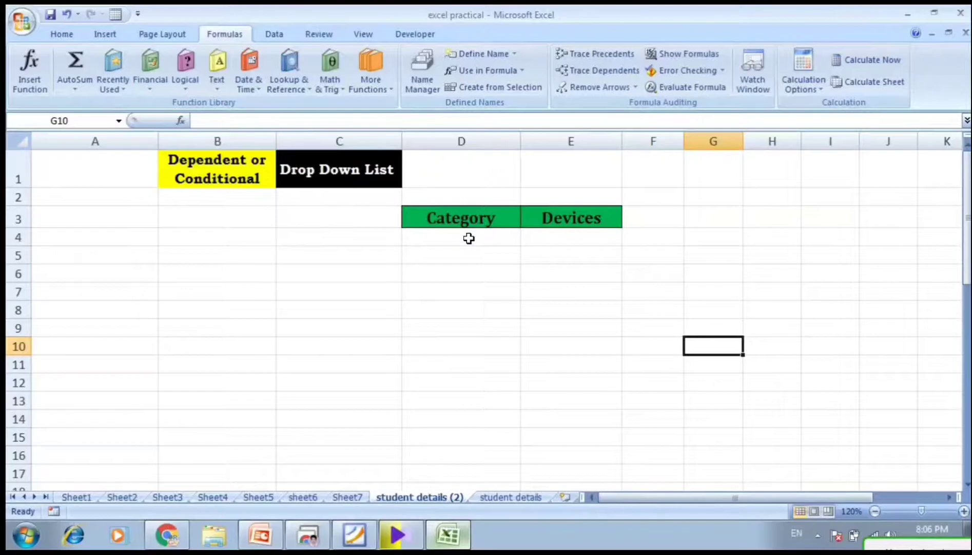
- Select Input Devices from the drop-down list in cell D4 under Category
left_click(469, 238)
key("Up")
key("Right")
key("Left")
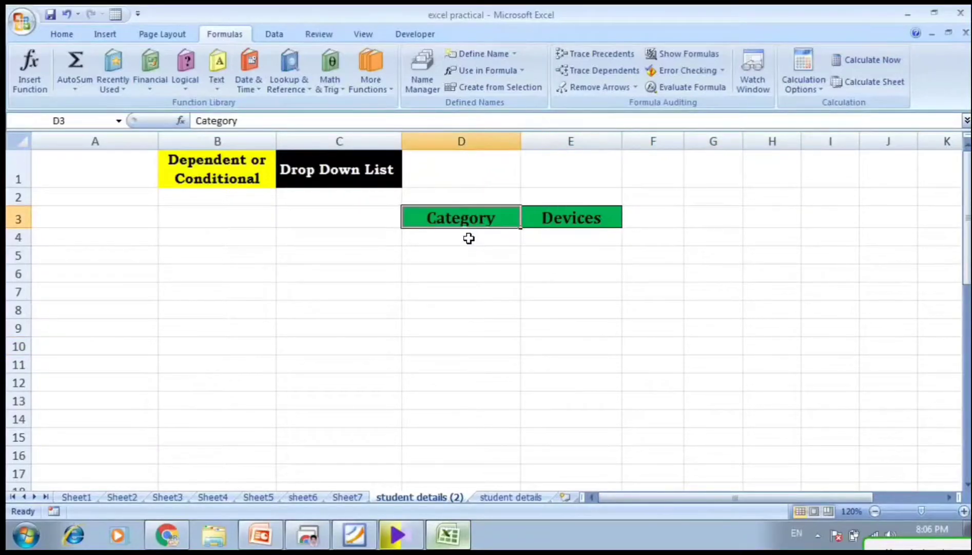
left_click(468, 238)
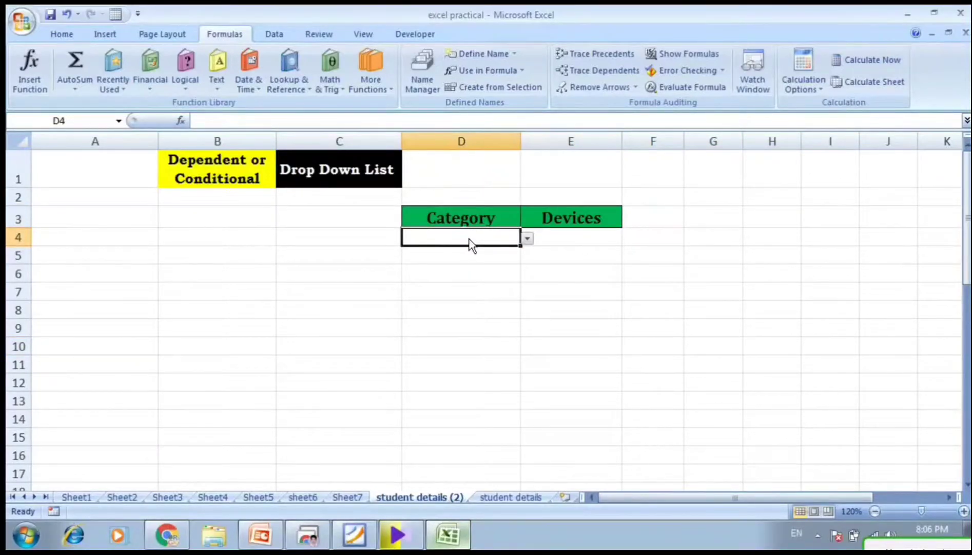
key("alt+Down")
key("Down")
key("Down")
key("Down")
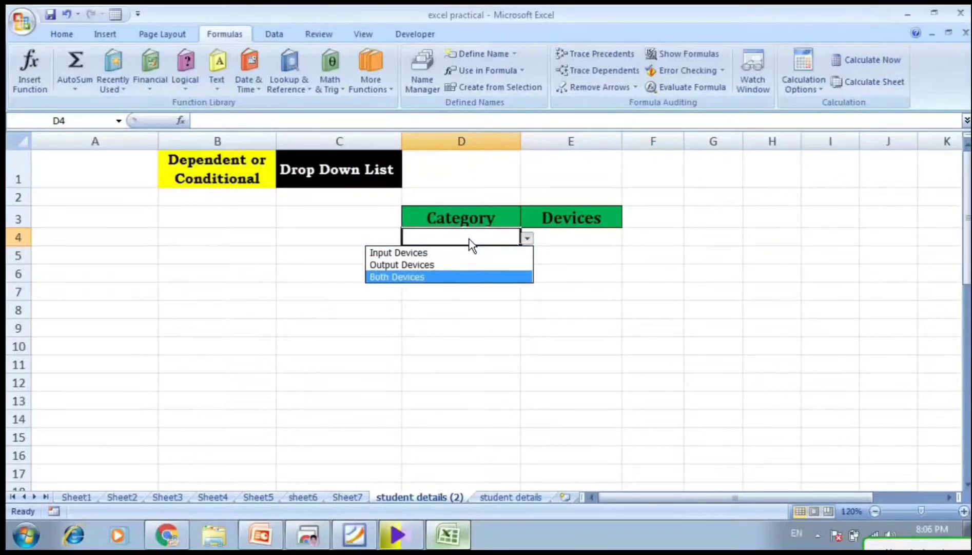
key("Up")
key("Up")
key("Down")
key("Down")
key("Up")
key("Up")
key("Down")
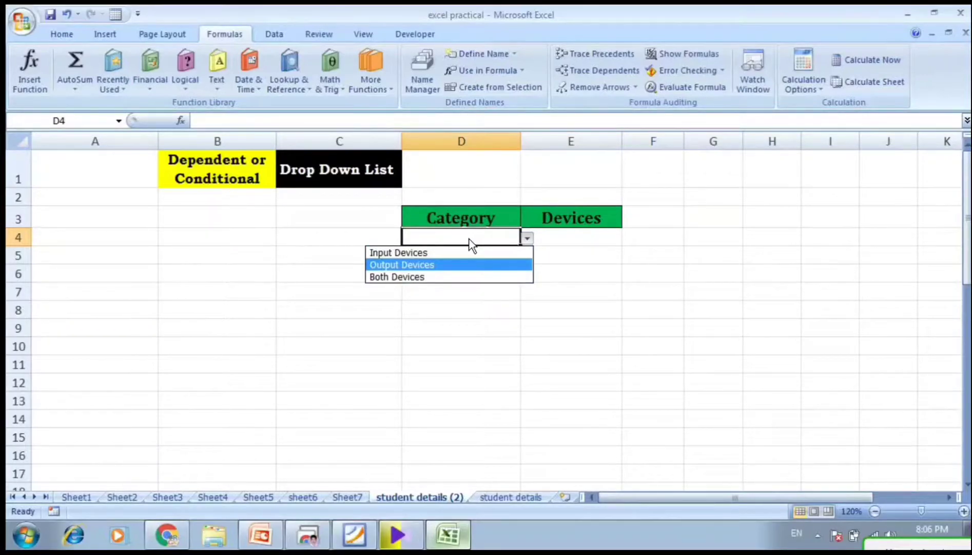
key("Up")
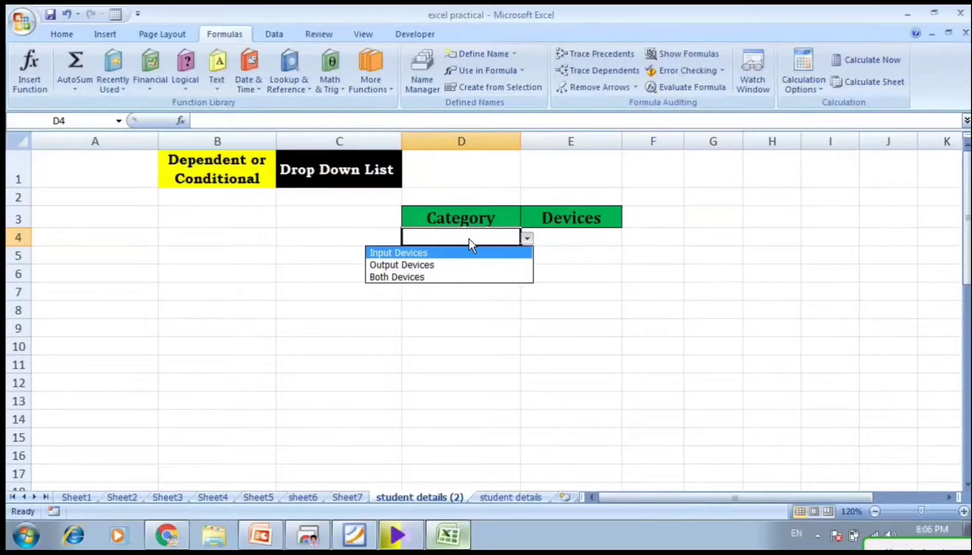
key("Down")
key("Up")
left_click(466, 252)
- Browse the dependent device list in cell E4 and choose Keyboard
key("Right")
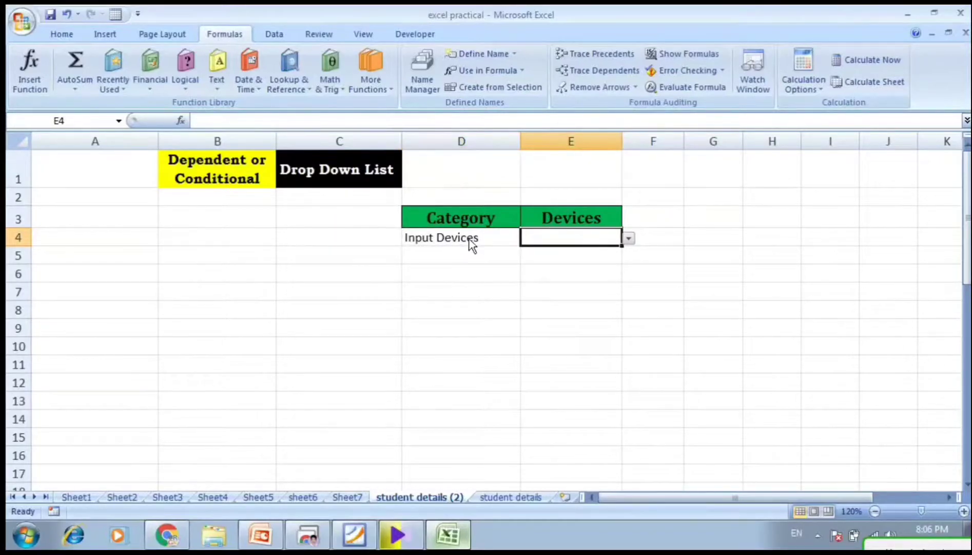
key("alt+Down")
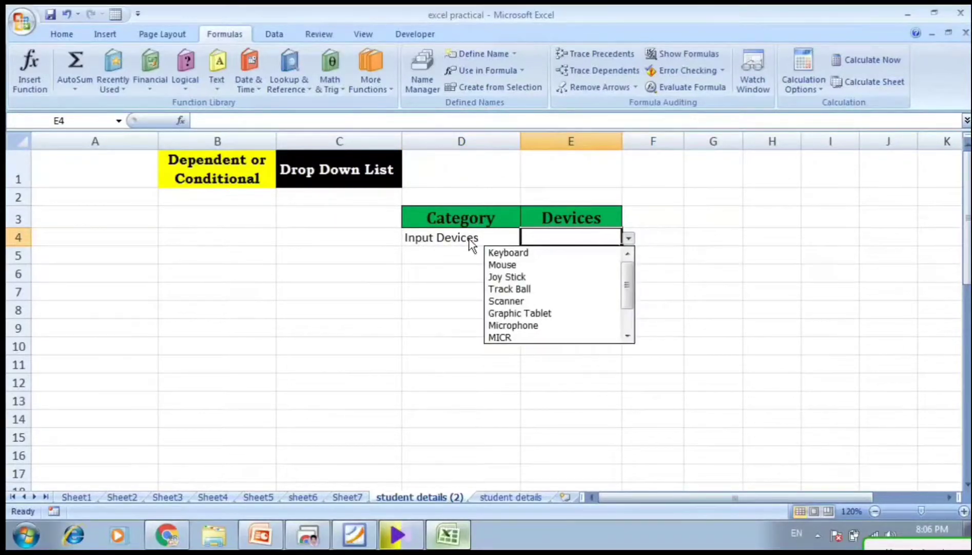
key("Down")
key("Down")
key("Down")
key("Down")
key("Up")
key("Up")
key("Down")
key("Down")
scroll(471, 245, "down", 1)
scroll(471, 245, "up", 1)
scroll(471, 245, "down", 1)
scroll(471, 244, "up", 1)
key("Up")
key("Up")
key("Up")
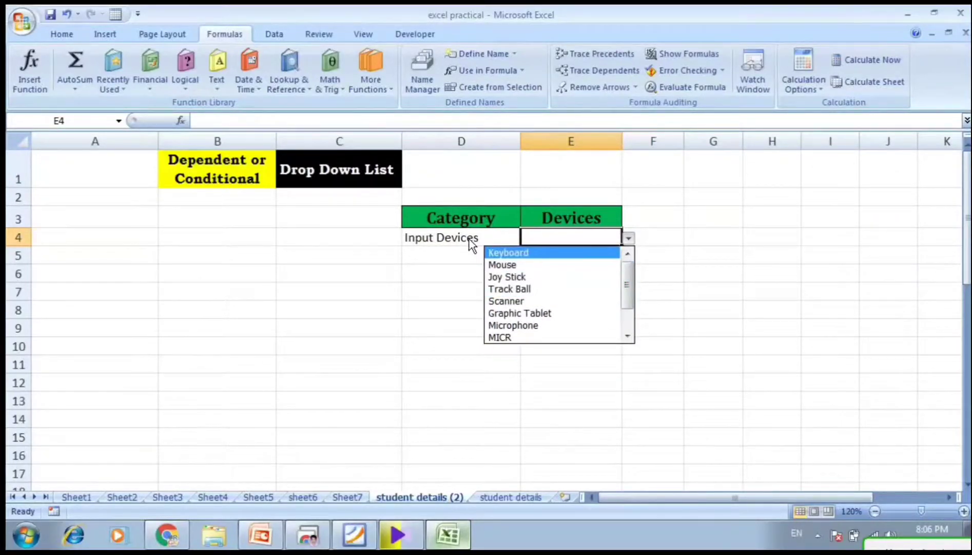
key("Return")
- Change the category in cell D4 to Output Devices
left_click(471, 245)
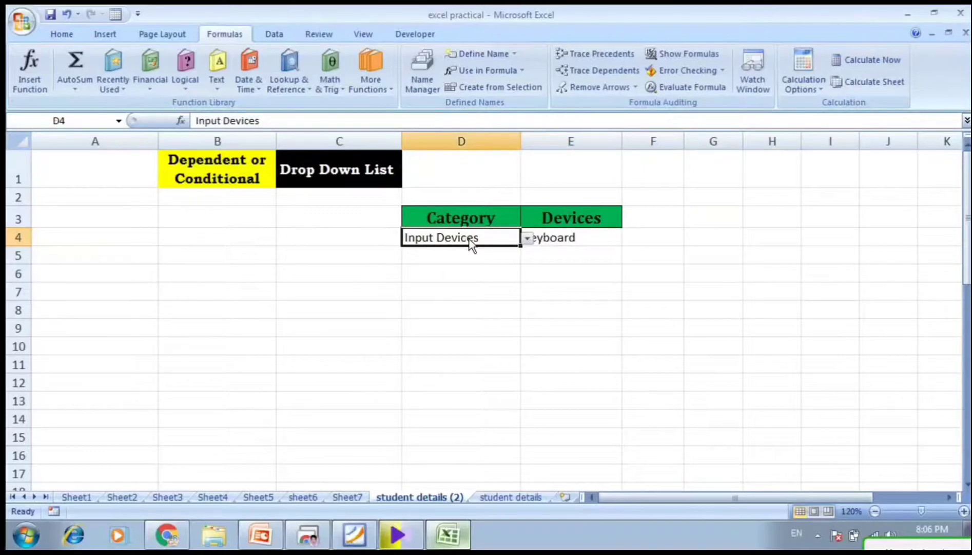
key("alt+Down")
key("Down")
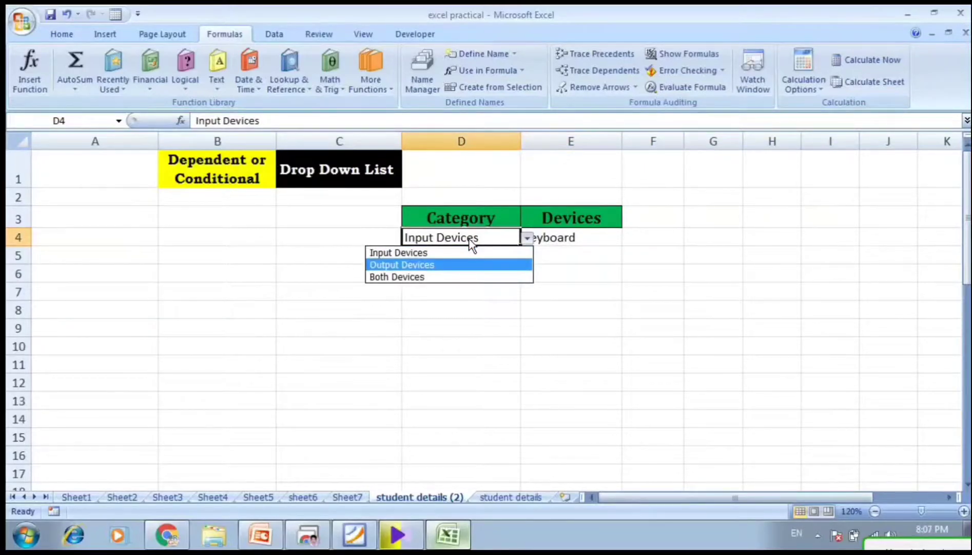
key("Return")
- Browse the output device list in cell E4 and choose Monitor
key("Right")
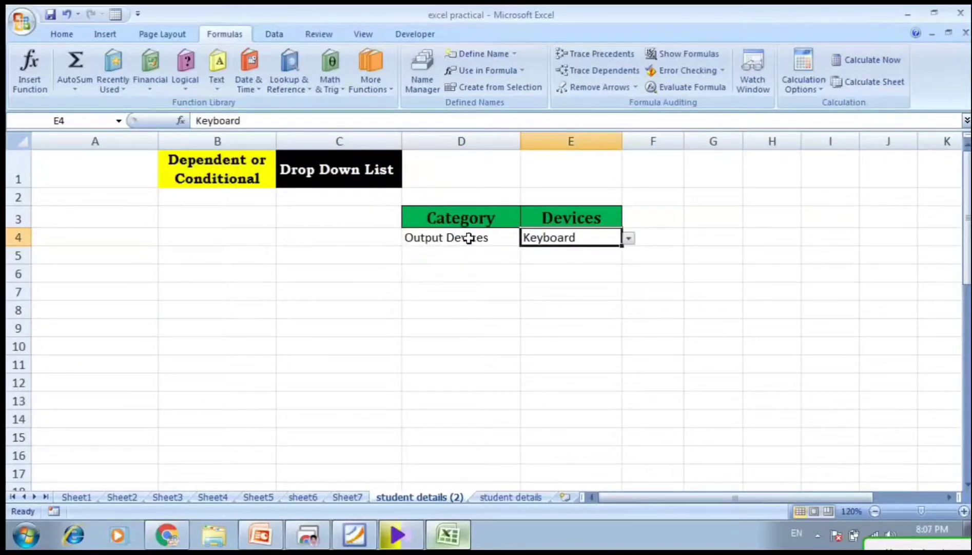
key("alt+Down")
key("Down")
key("Down")
key("Down")
key("Down")
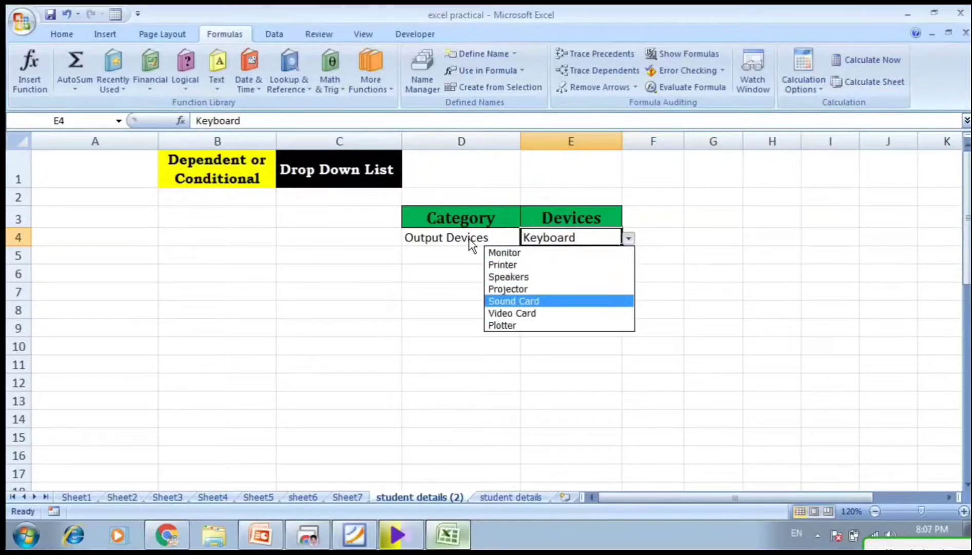
key("Up")
key("Down")
key("Down")
key("Down")
key("Up")
key("Up")
key("Up")
key("Up")
key("Up")
key("Up")
key("Down")
key("Down")
key("Down")
key("Down")
key("Down")
key("Down")
key("Up")
key("Up")
key("Up")
key("Up")
key("Up")
key("Up")
key("Down")
key("Down")
key("Down")
key("Down")
key("Down")
key("Up")
key("Up")
key("Up")
key("Up")
key("Up")
key("Up")
key("Down")
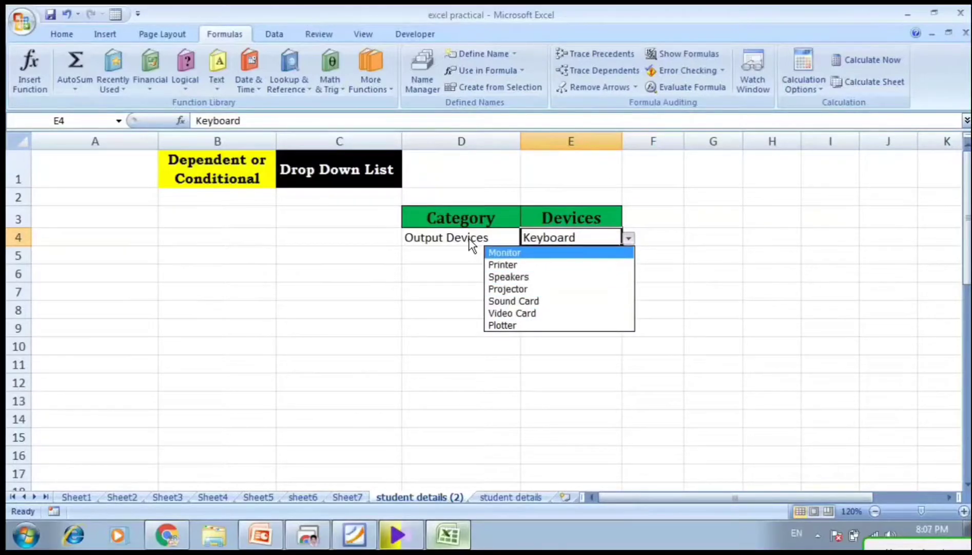
key("Return")
- Change the category in cell D4 to Both Devices
left_click(471, 244)
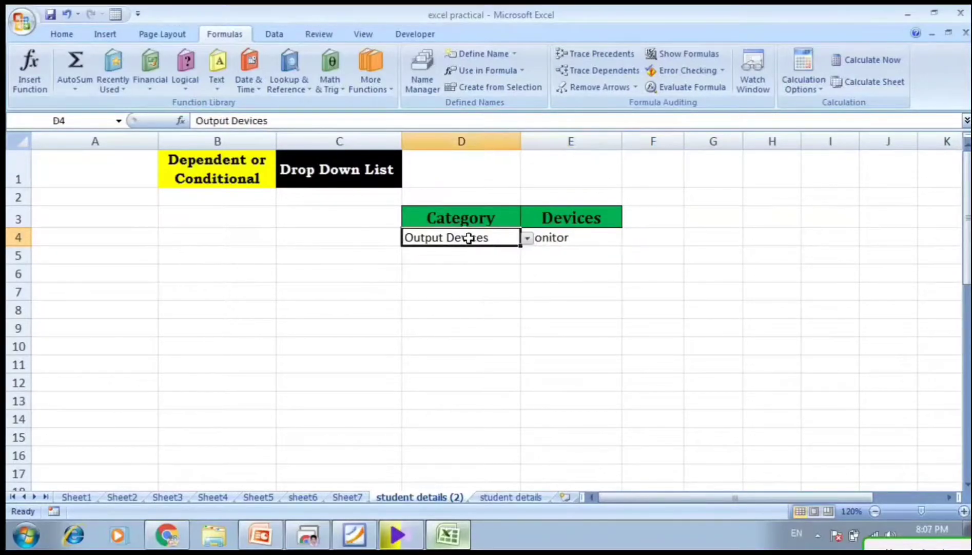
key("alt+Down")
key("Down")
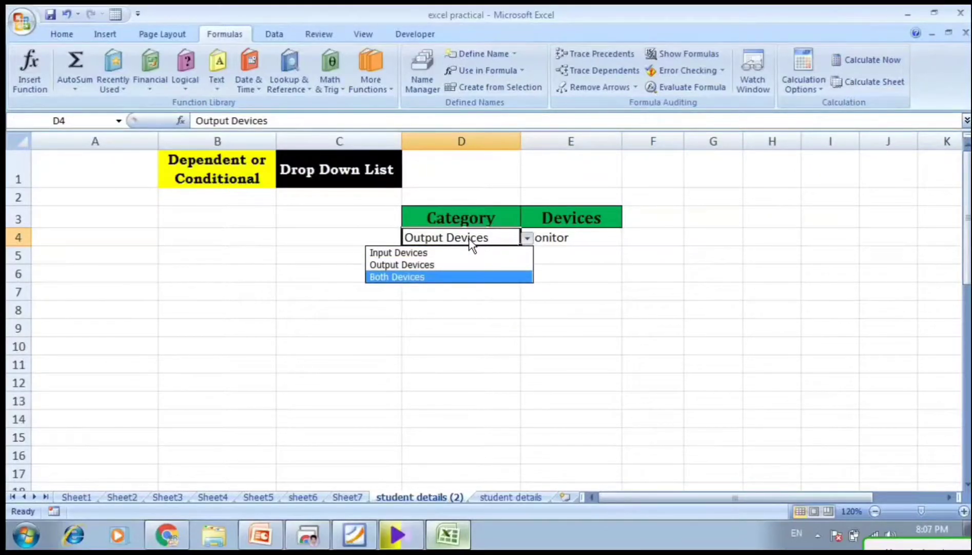
key("Return")
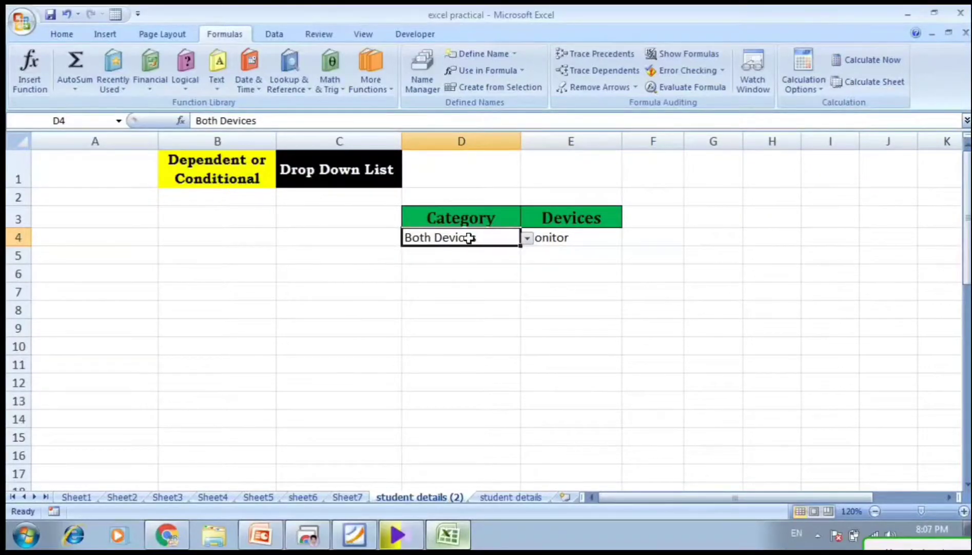
- Browse the list for Both Devices in cell E4 and choose Modem
key("Right")
key("alt+Down")
key("Down")
key("Down")
key("Down")
key("Up")
key("Up")
key("Up")
key("Up")
key("Down")
key("Down")
key("Up")
key("Up")
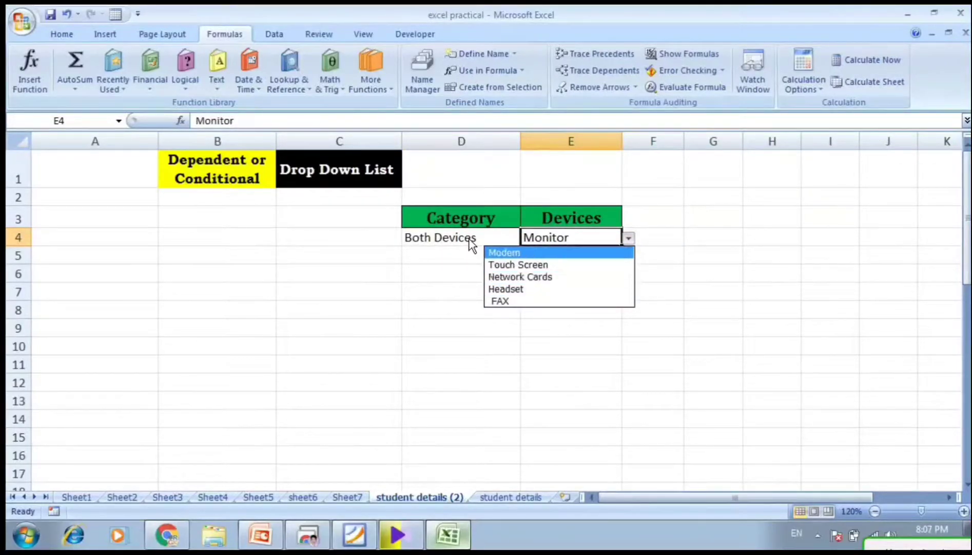
key("Down")
key("Down")
key("Down")
key("Down")
key("Up")
key("Up")
key("Up")
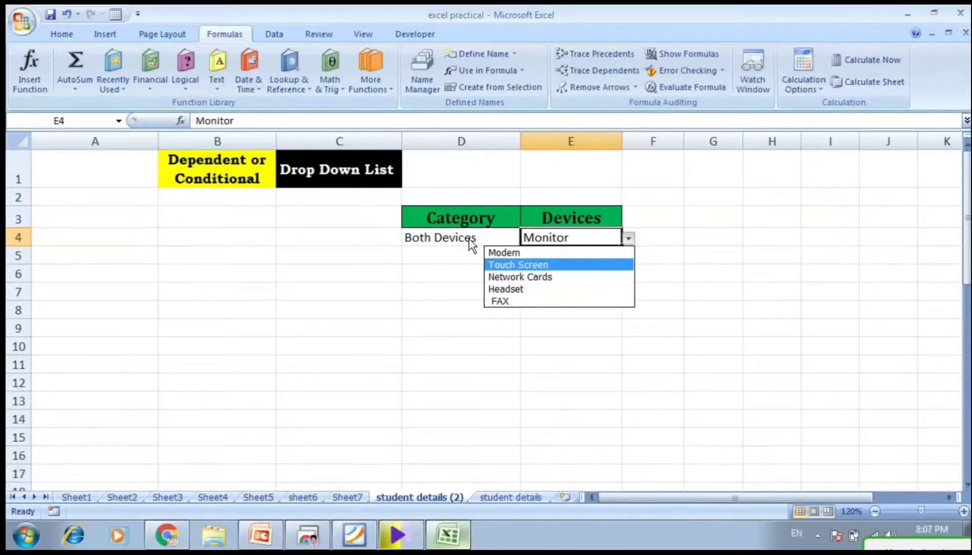
key("Up")
key("Return")
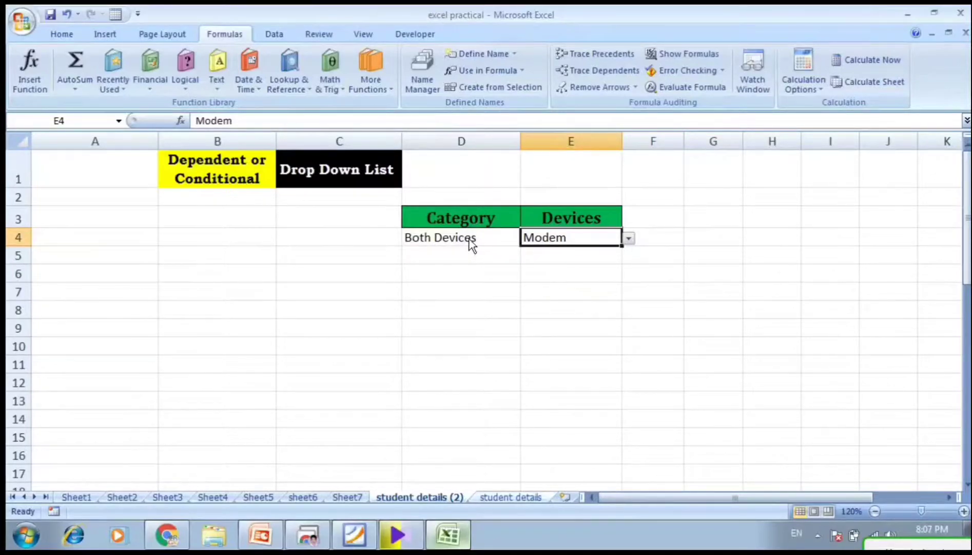
- Examine the category headings in A2:C2 of the student details sheet and compare them with the student details (2) sheet
key("ctrl+Page_Down")
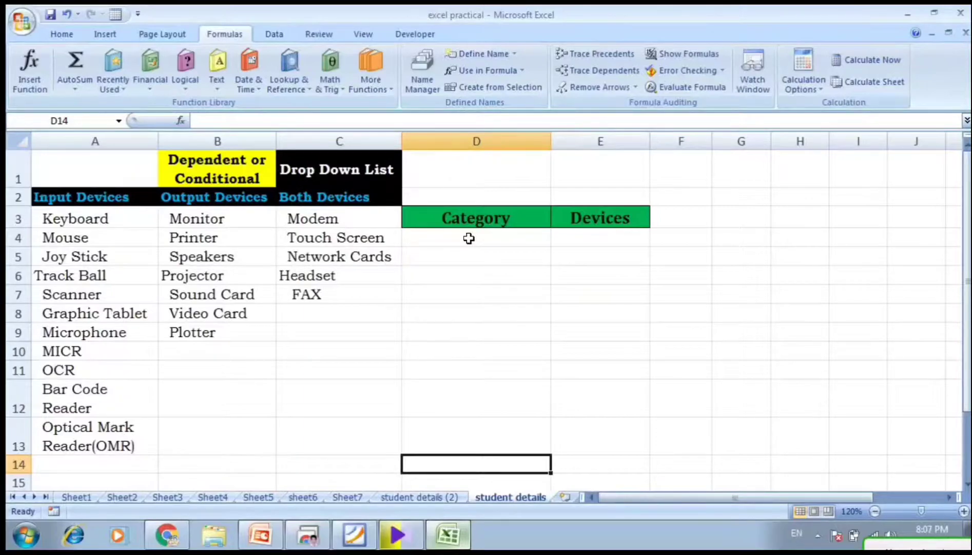
key("Up")
key("Up")
key("Up")
key("Right")
key("Right")
key("Right")
key("Left")
key("Left")
key("Up")
key("Left")
key("Up")
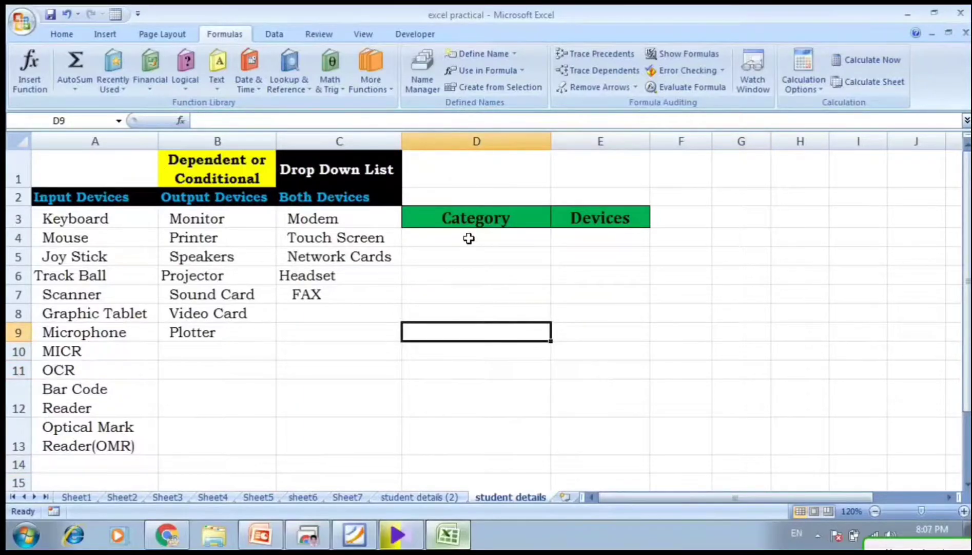
key("ctrl+Home")
key("Down")
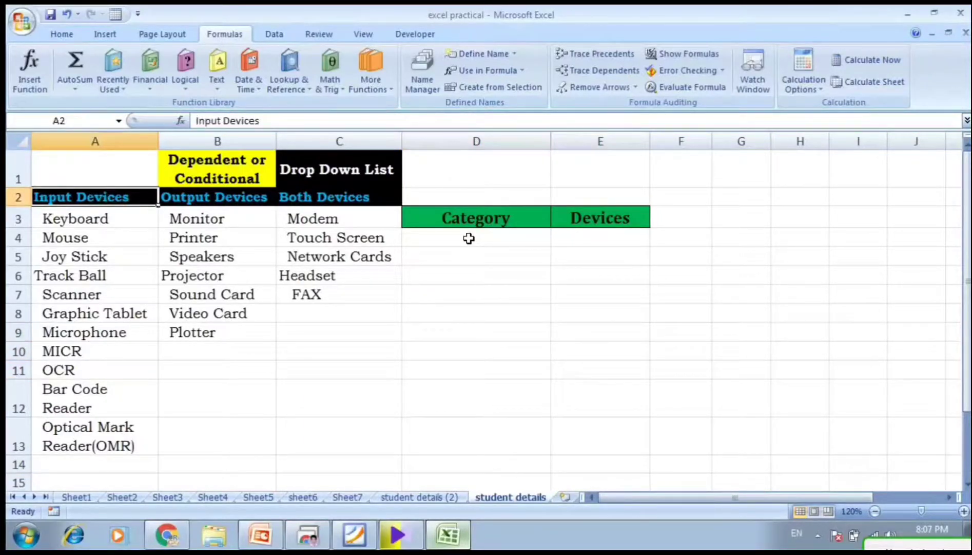
key("Right")
key("Right")
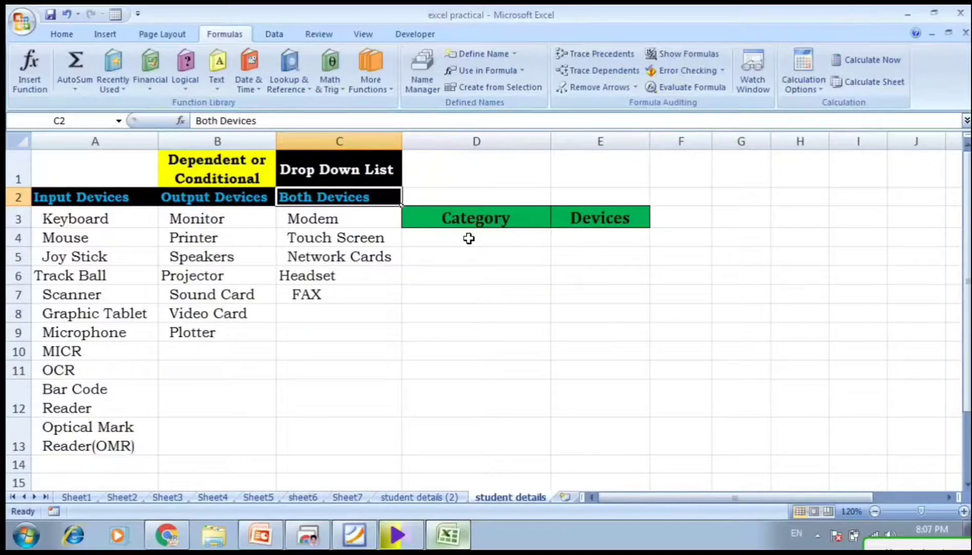
key("ctrl+Page_Up")
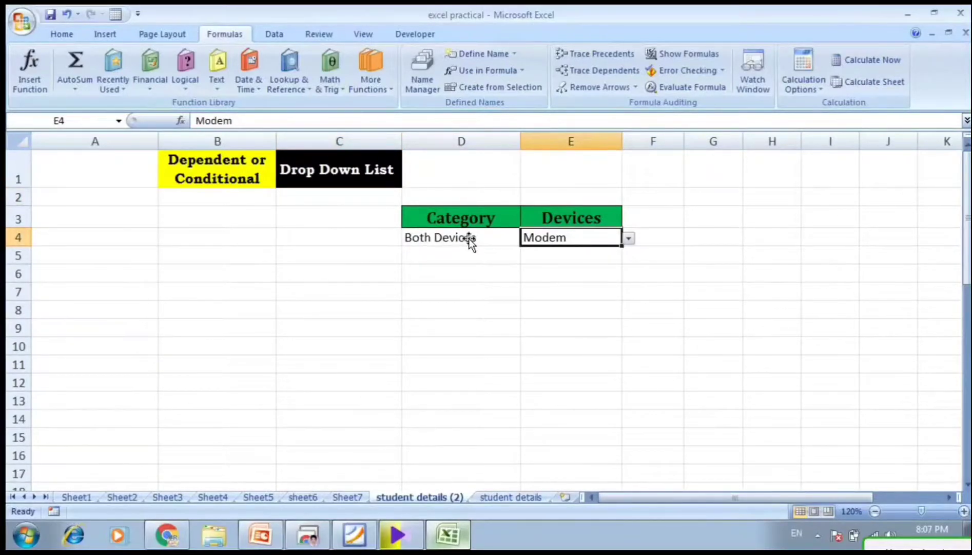
key("ctrl+Page_Down")
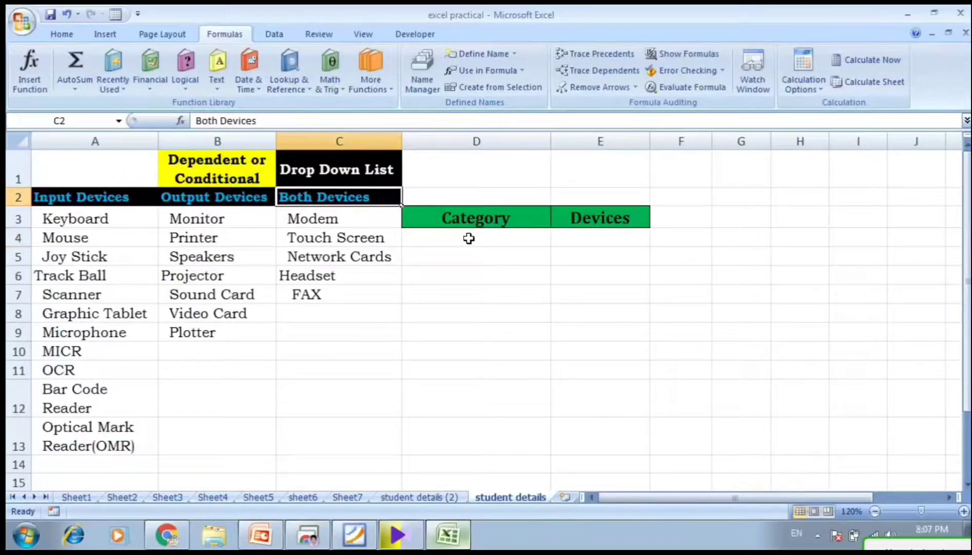
- Highlight the entries under Input Devices, range A3:A13, to review them
key("Left")
key("Left")
key("Down")
key("shift+Down")
key("shift+Down")
key("shift+Down")
key("shift+Down")
key("shift+Down")
key("shift+Down")
key("shift+Down")
key("shift+Down")
key("shift+Down")
key("shift+Down")
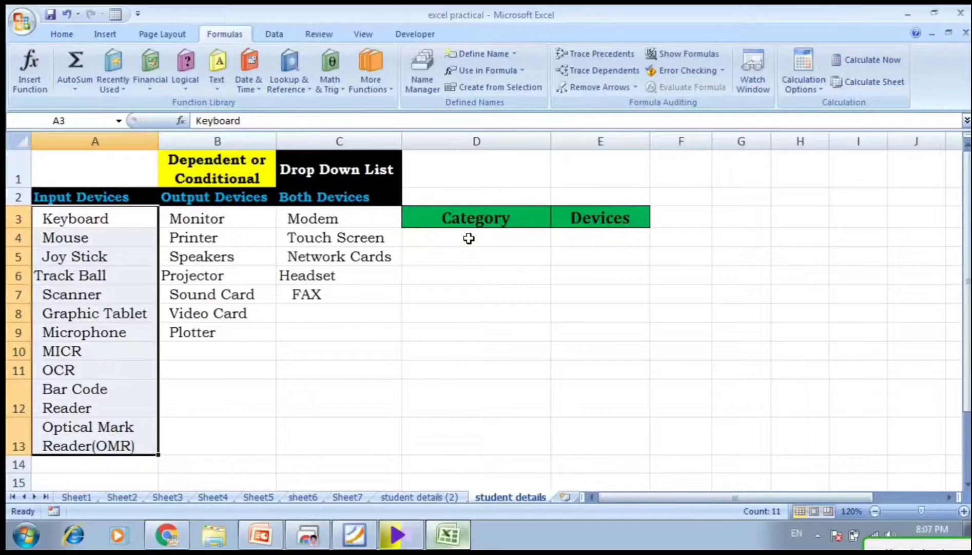
- Highlight the entries under Output Devices, range B3:B9, to review them
key("Right")
key("shift+Down")
key("shift+Down")
key("shift+Down")
key("shift+Down")
key("shift+Down")
key("shift+Down")
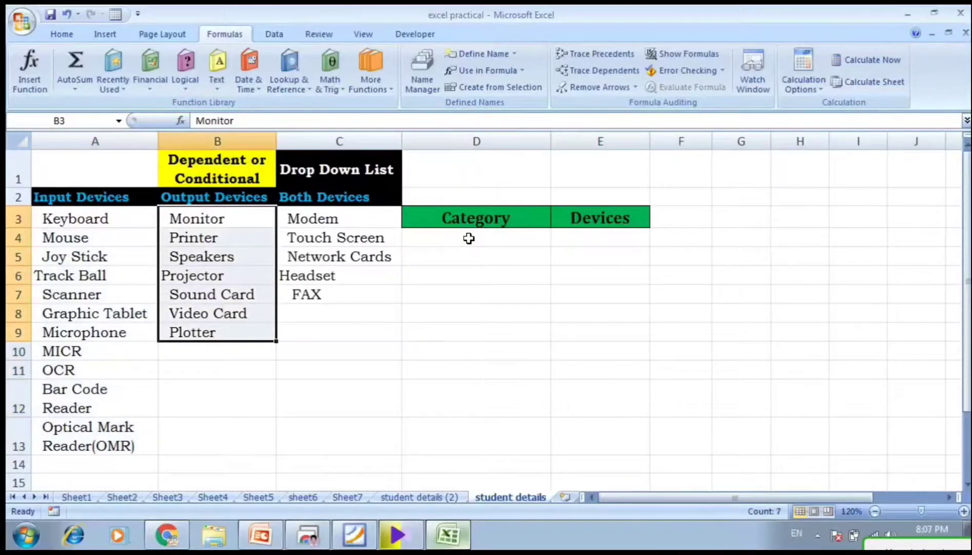
- Highlight the entries under Both Devices, range C3:C7, to review them, and move to empty cell D7
key("Right")
key("shift+Down")
key("shift+Down")
key("shift+Down")
key("shift+Down")
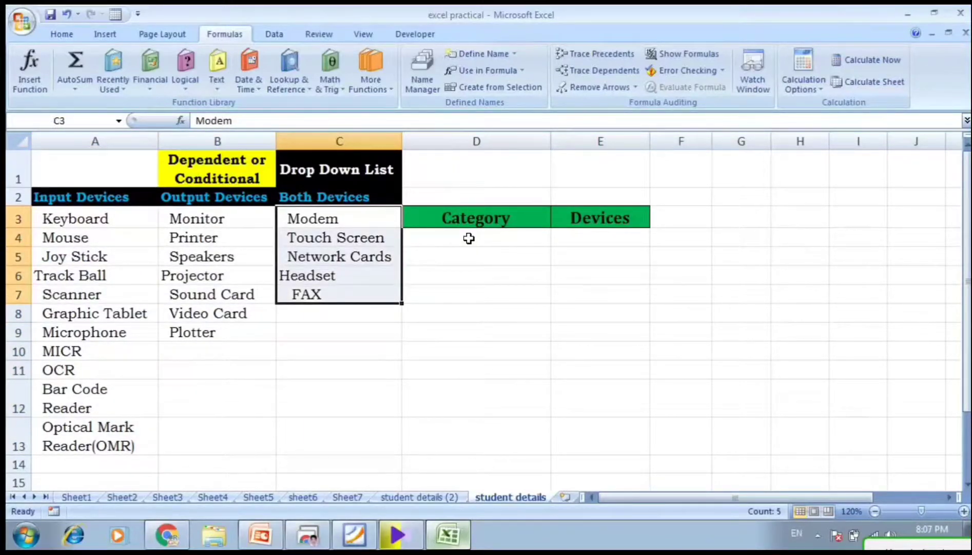
key("Right")
key("Down")
key("Down")
key("Down")
key("Down")
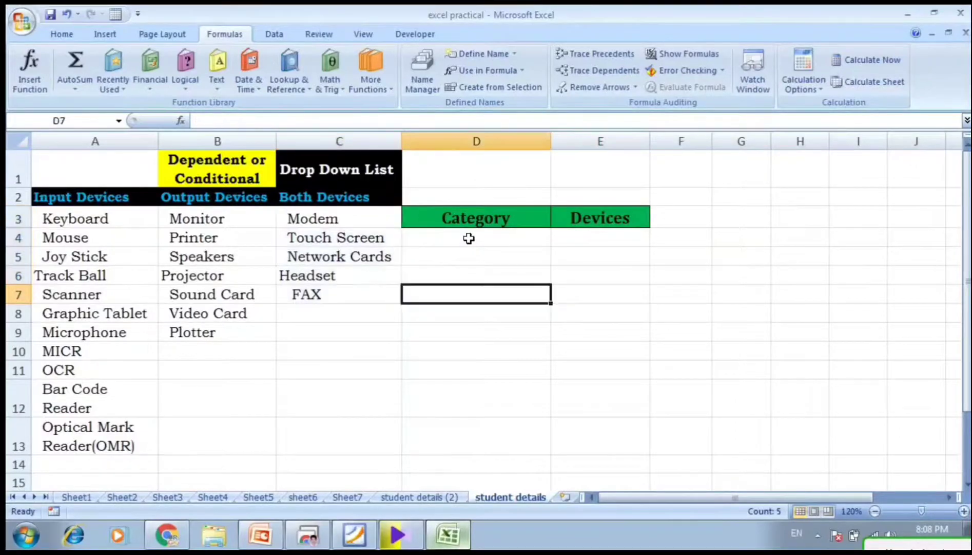
- Examine the Category and Devices headings in D3:E3 and the empty cells beneath them
key("Up")
key("Up")
key("Up")
key("Up")
key("Right")
key("Left")
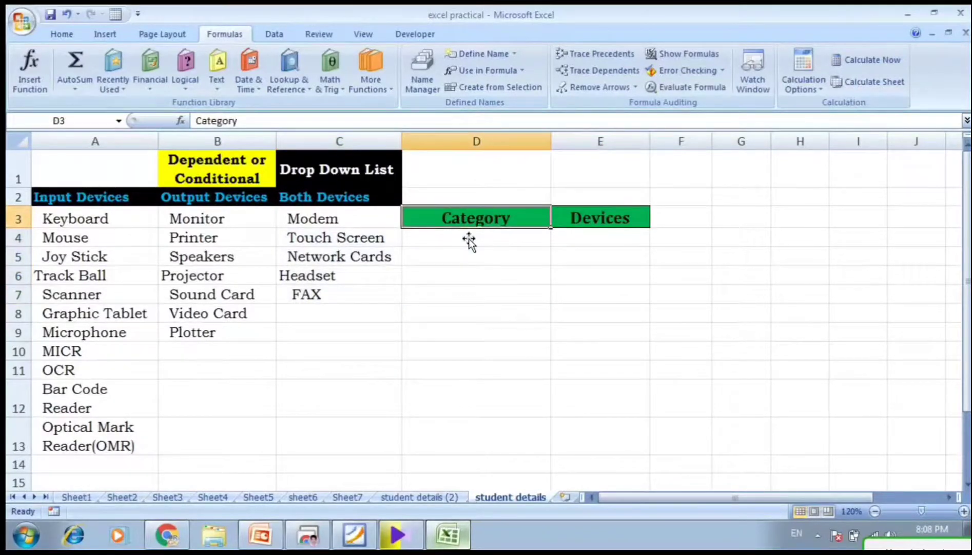
key("Right")
key("Left")
key("Right")
key("Down")
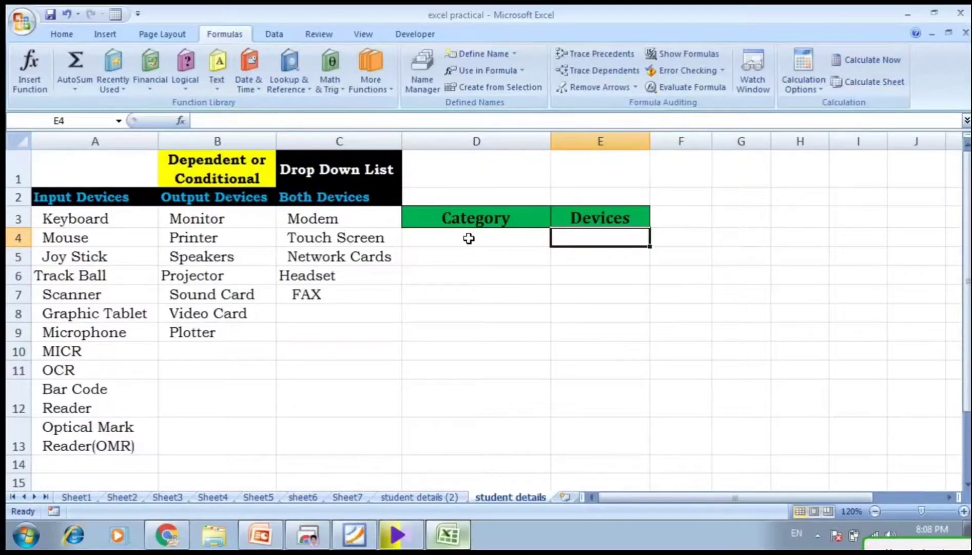
key("Left")
key("Right")
key("Down")
key("Up")
key("Left")
key("Right")
- Highlight the Input Devices entries in A3:A13 as source data for the Devices list
key("shift+Down")
key("shift+Down")
key("shift+Down")
key("shift+Down")
key("shift+Down")
key("shift+Down")
key("shift+Down")
key("shift+Down")
key("shift+Down")
key("shift+Down")
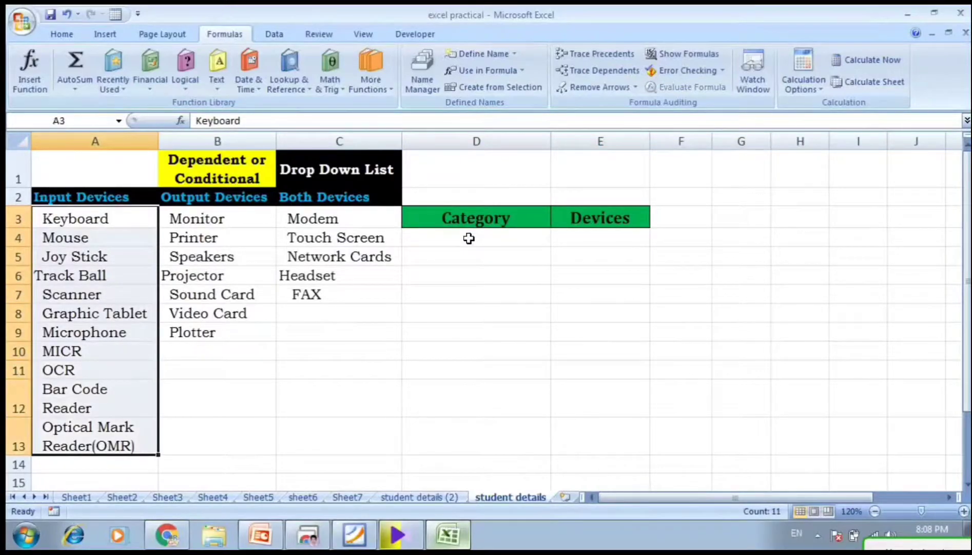
- Highlight the Output Devices entries in B3:B9 as source data for the Devices list
key("Right")
key("shift+Down")
key("shift+Down")
key("shift+Down")
key("shift+Down")
key("shift+Down")
key("shift+Down")
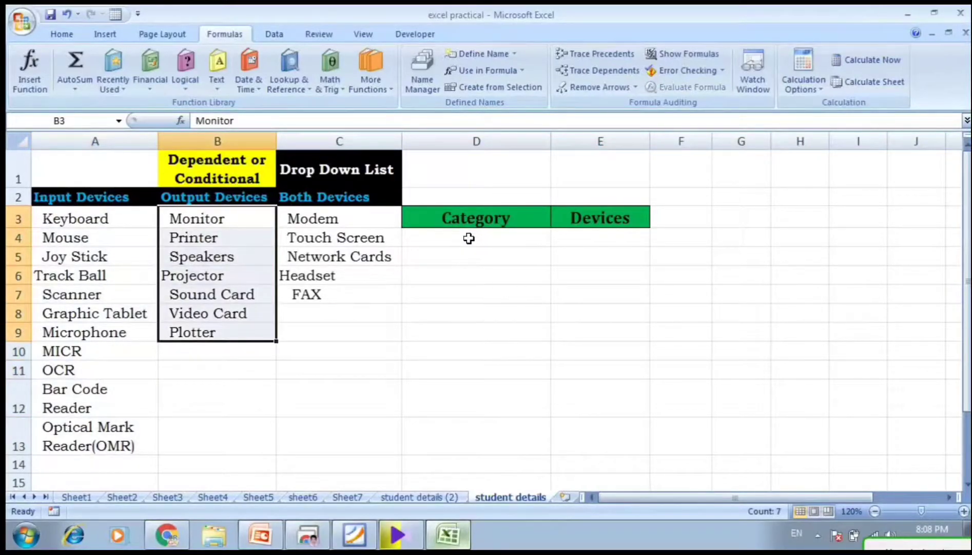
- Highlight the Input Devices entries in A3:A13 again and look up the Name a Range command for them
key("Left")
key("shift+Down")
key("shift+Down")
key("shift+Down")
key("shift+Down")
key("shift+Down")
key("shift+Down")
key("shift+Down")
key("shift+Down")
key("shift+Down")
key("shift+Down")
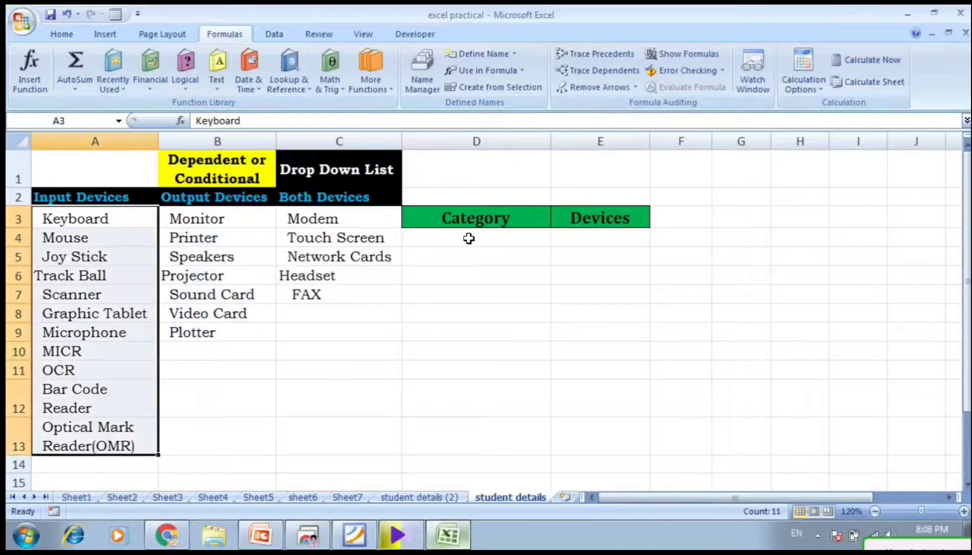
key("shift+F10")
key("Up")
key("Up")
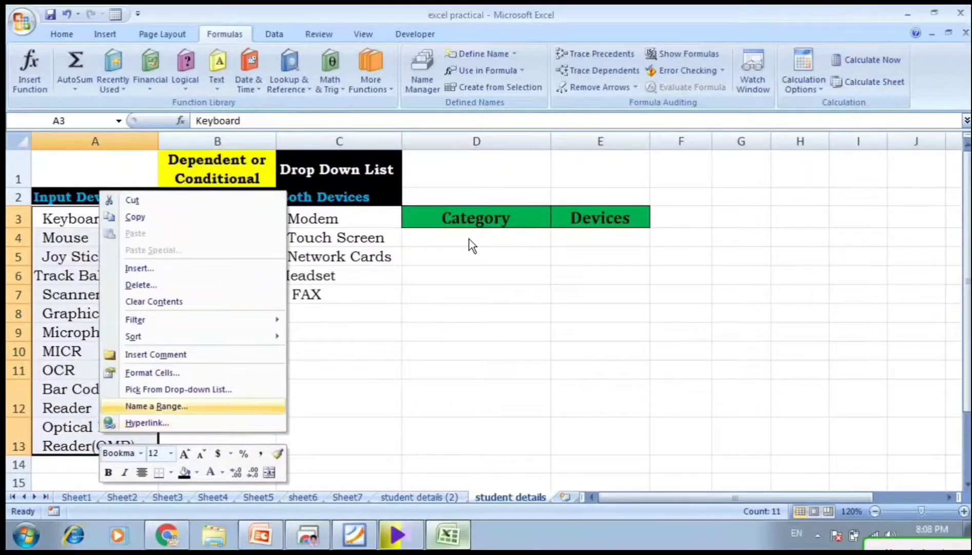
key("Up")
key("Up")
key("Up")
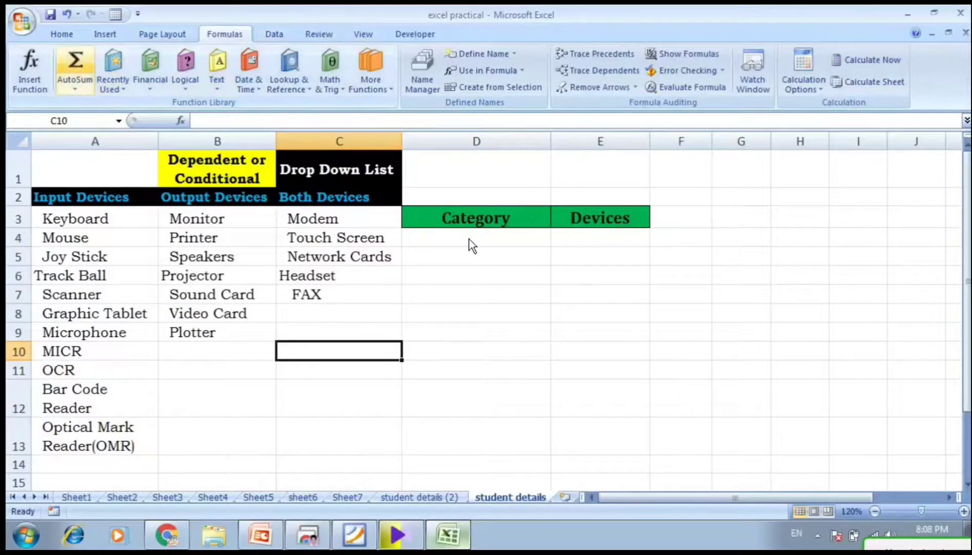
- Delete the existing defined names Both, cat, input and output from the workbook
left_click(61, 34)
left_click(105, 35)
left_click(163, 35)
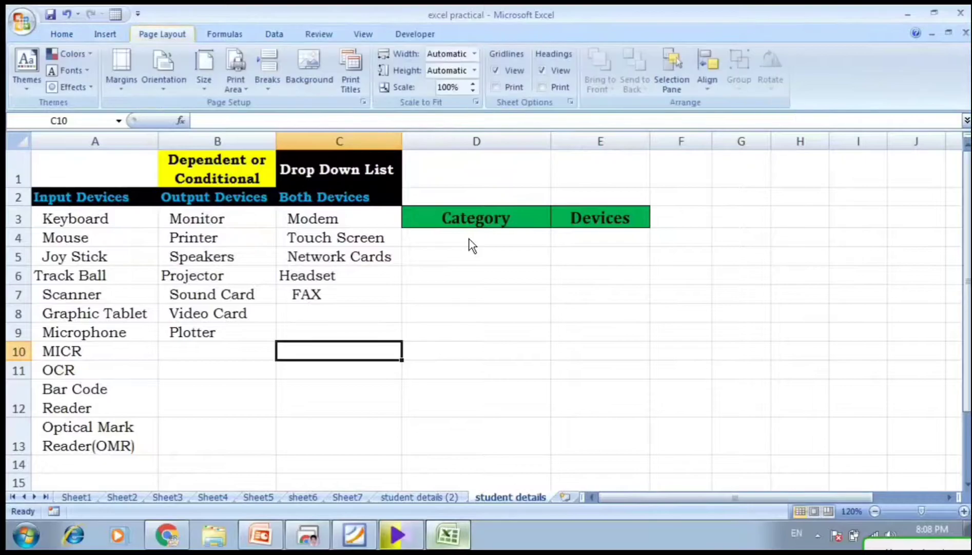
left_click(224, 34)
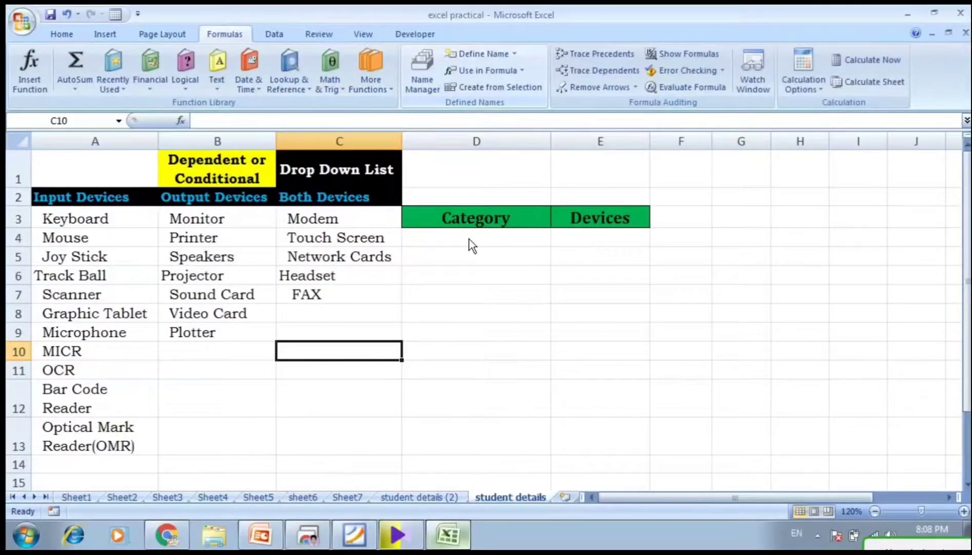
left_click(422, 69)
left_click_drag(589, 311, 580, 245)
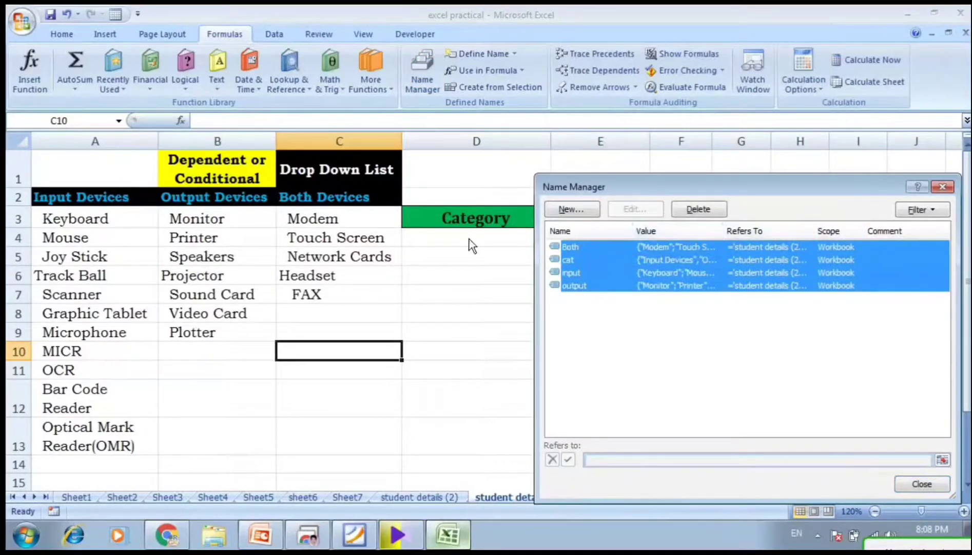
left_click(698, 209)
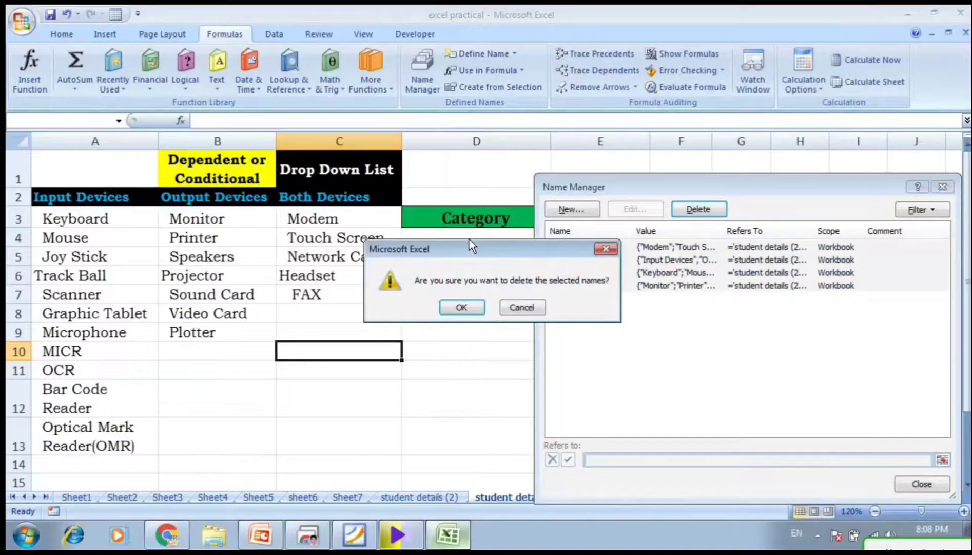
key("Return")
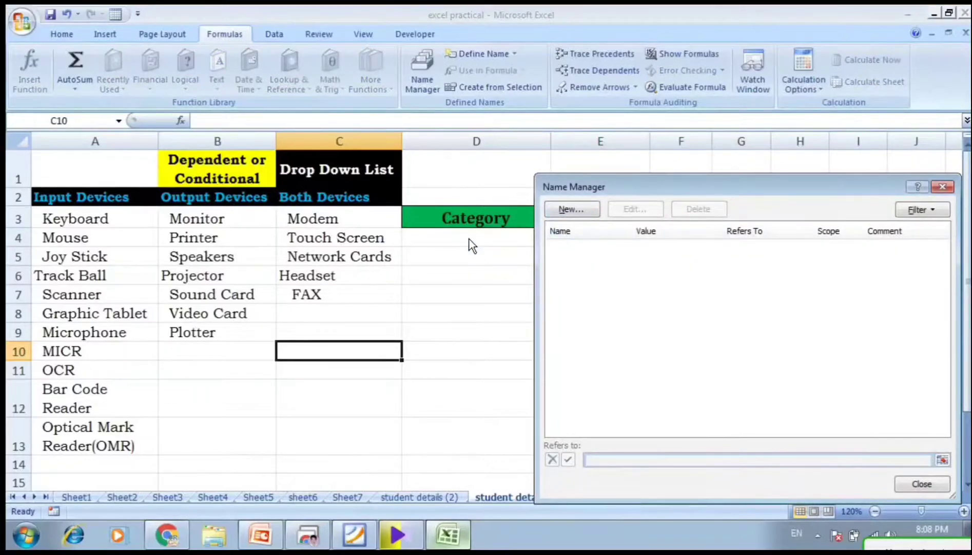
left_click(942, 187)
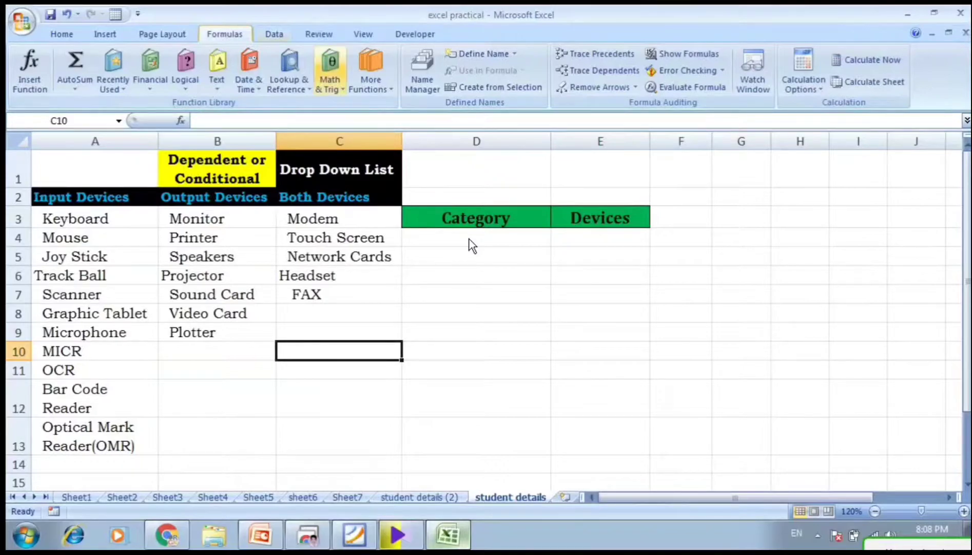
- Define a workbook-scoped name Category that refers to the headings in A2:C2 of the student details sheet
left_click(422, 69)
left_click(572, 209)
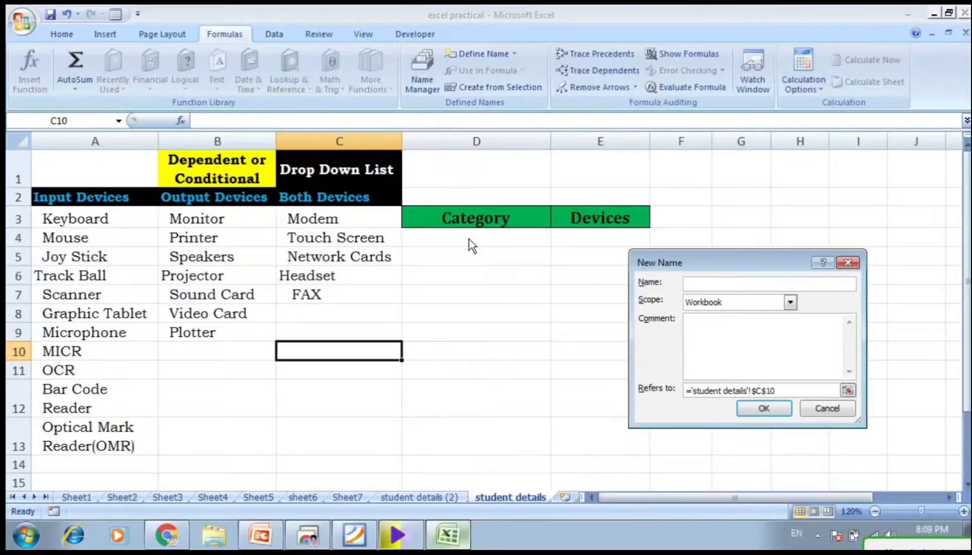
type("Category")
key("Tab")
key("Tab")
key("Tab")
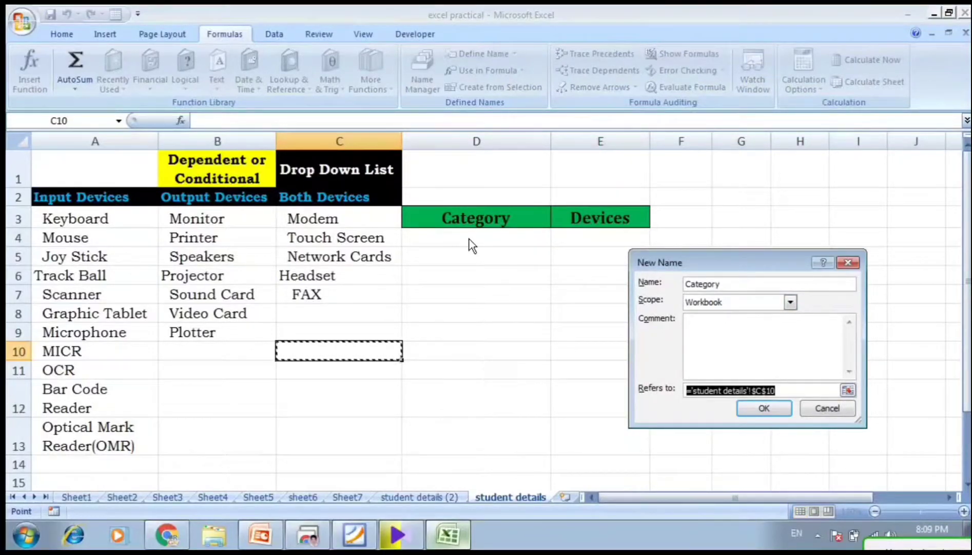
key("BackSpace")
left_click_drag(77, 197, 339, 196)
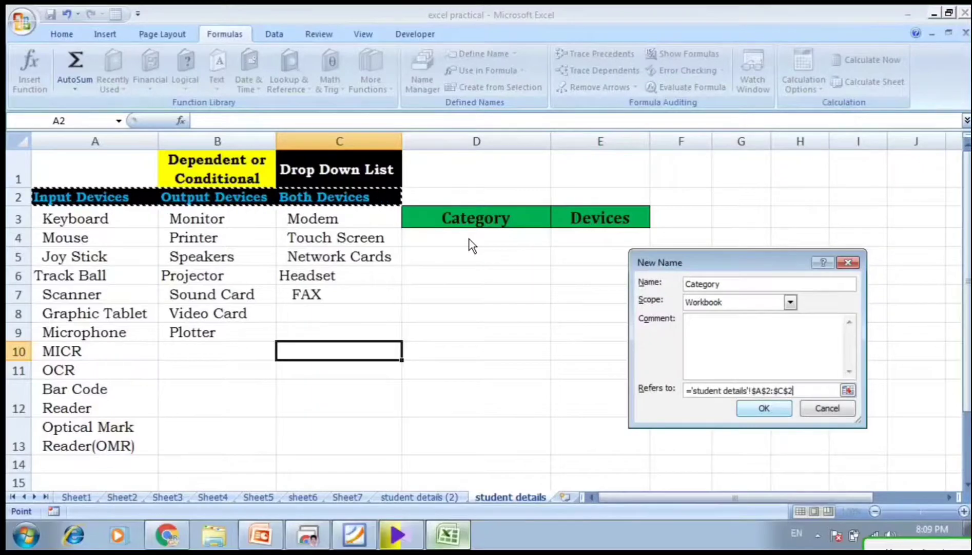
key("Return")
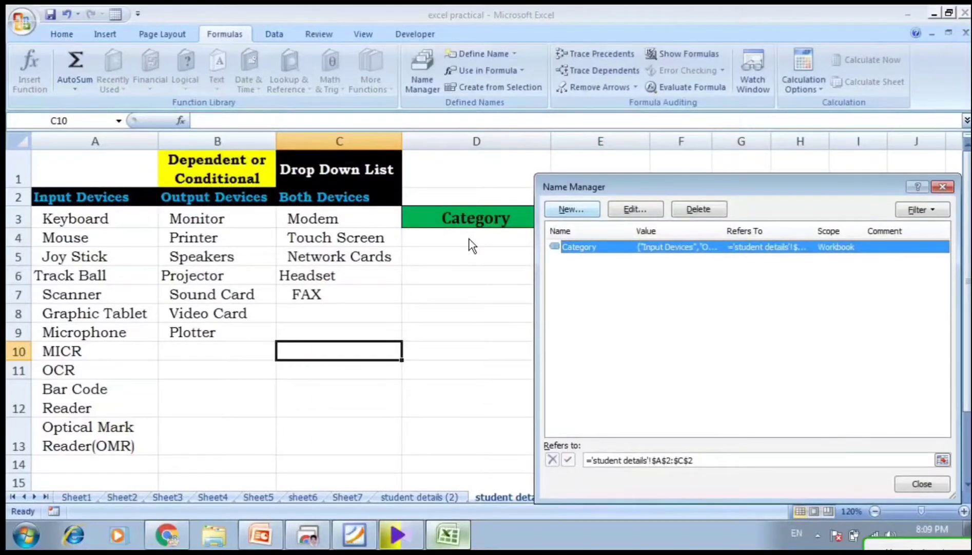
- Define a workbook-scoped name input that refers to the Input Devices entries in A3:A13 of the student details sheet
key("Return")
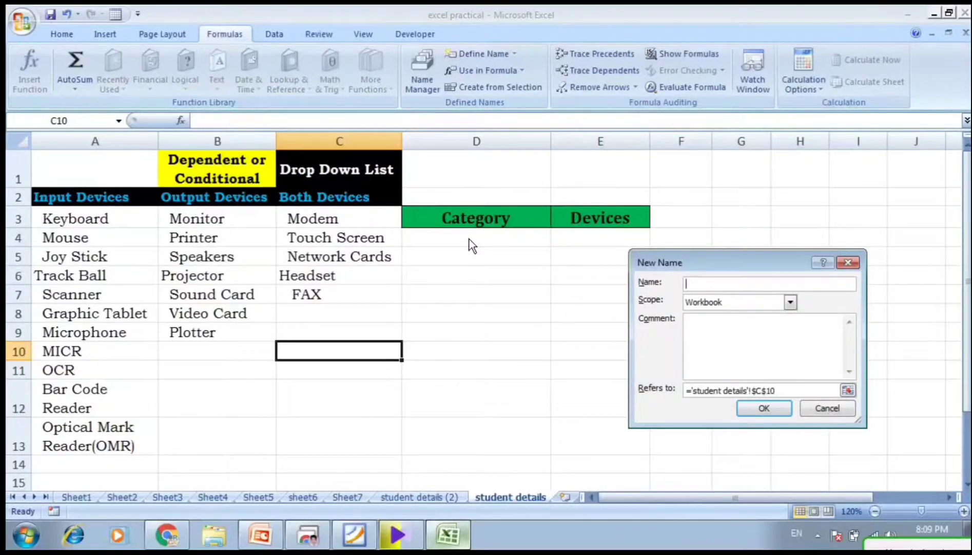
type("input")
key("Tab")
key("Tab")
key("Tab")
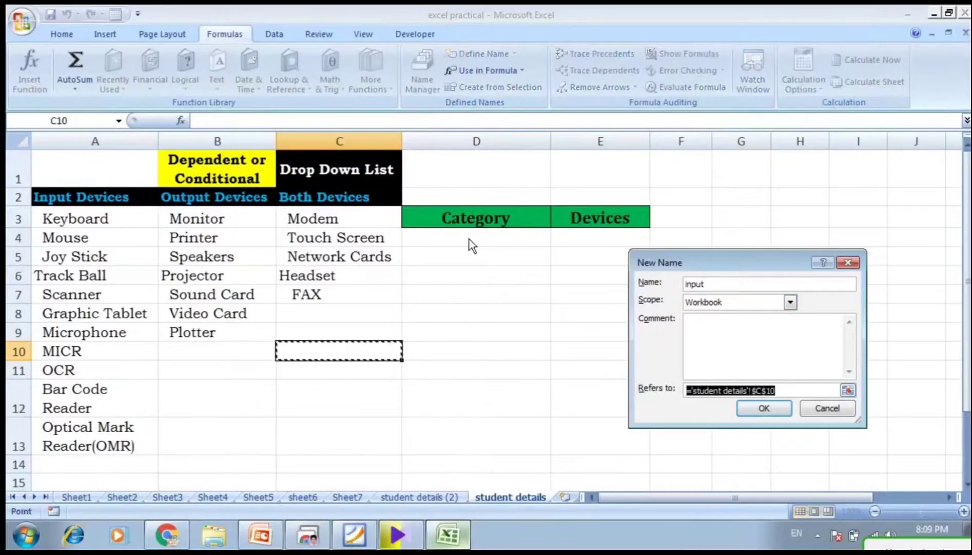
key("BackSpace")
left_click_drag(95, 219, 129, 313)
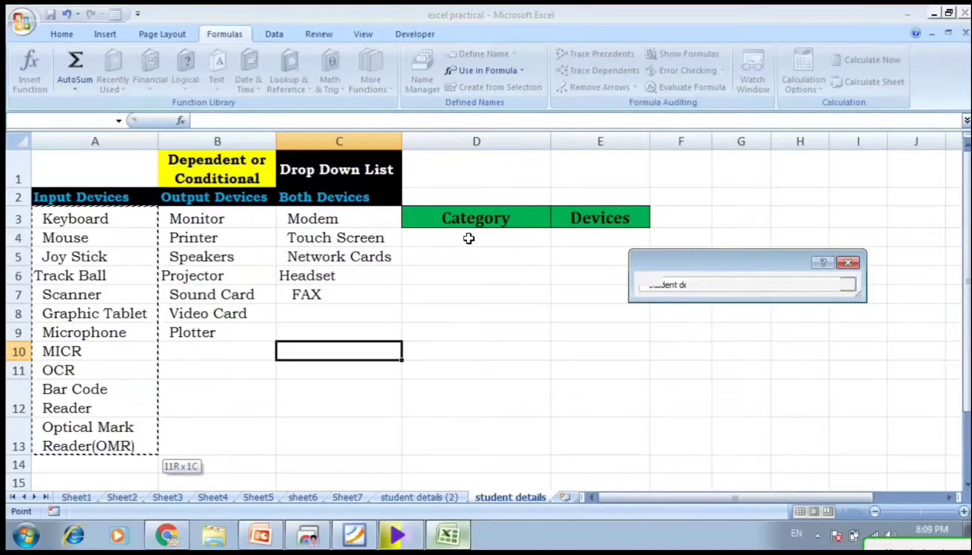
left_click_drag(469, 237, 469, 238)
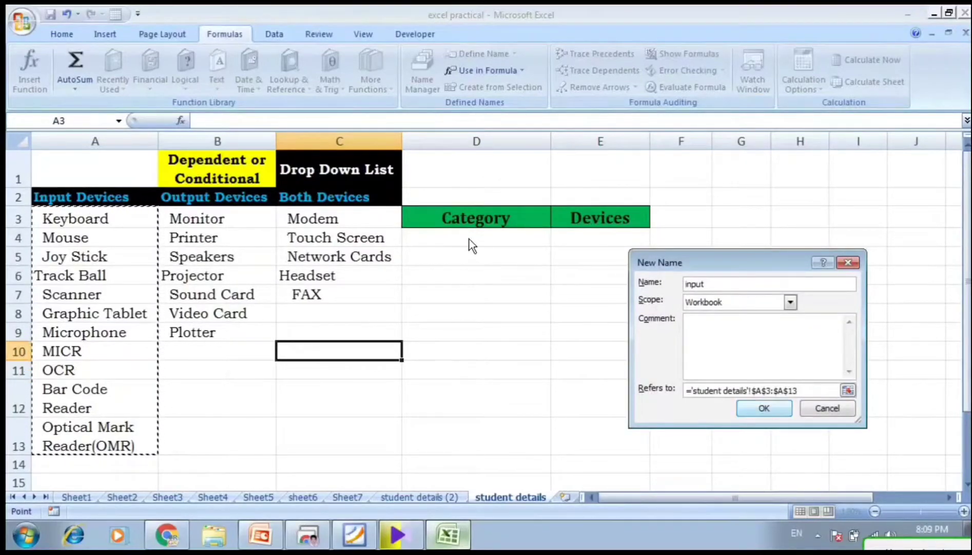
key("Return")
- Define a workbook-scoped name output that refers to the Output Devices entries in B3:B9 of the student details sheet
key("alt+n")
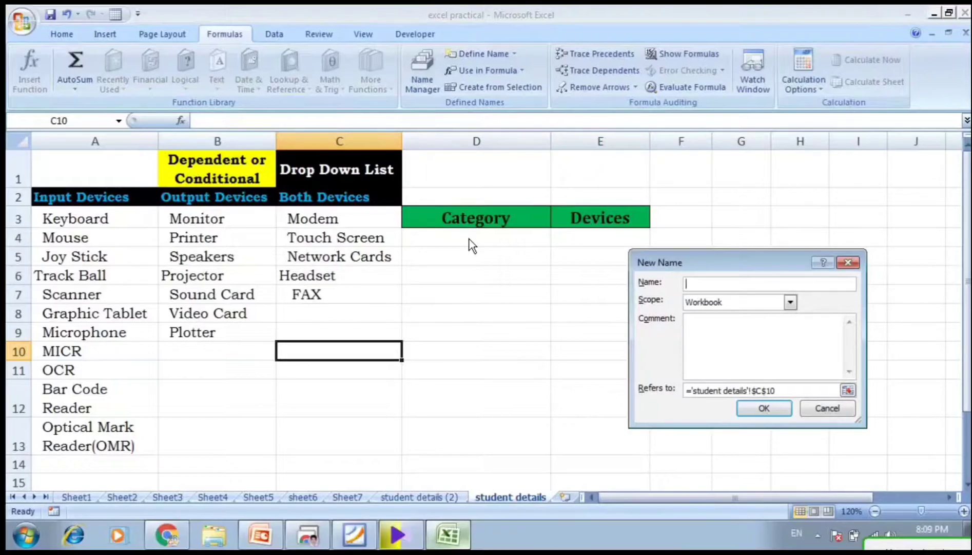
type("output")
key("Tab")
key("Tab")
key("Tab")
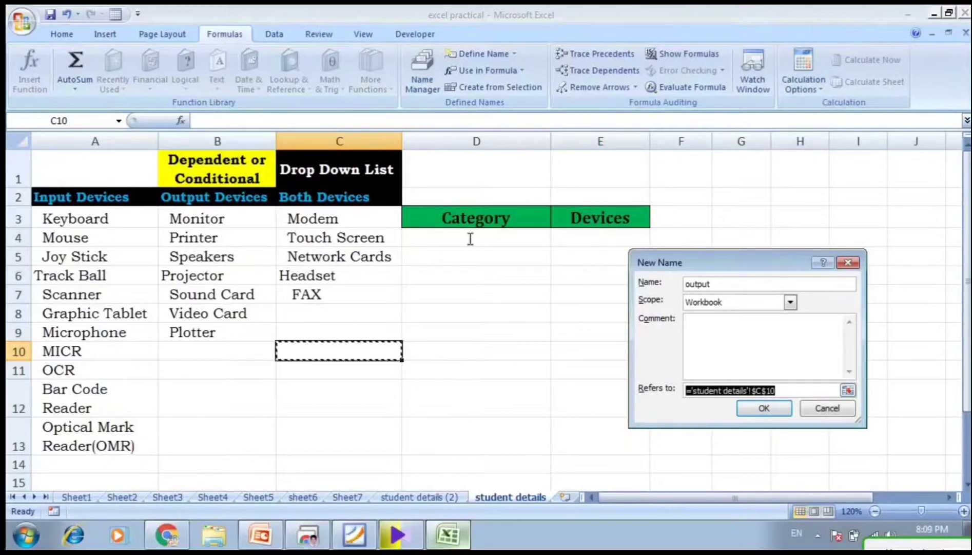
key("BackSpace")
left_click_drag(217, 218, 217, 331)
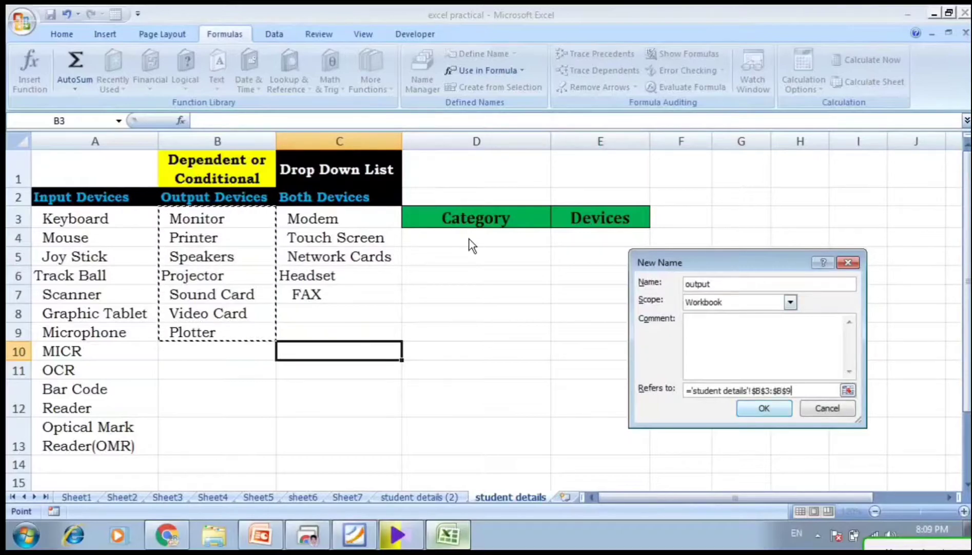
key("Return")
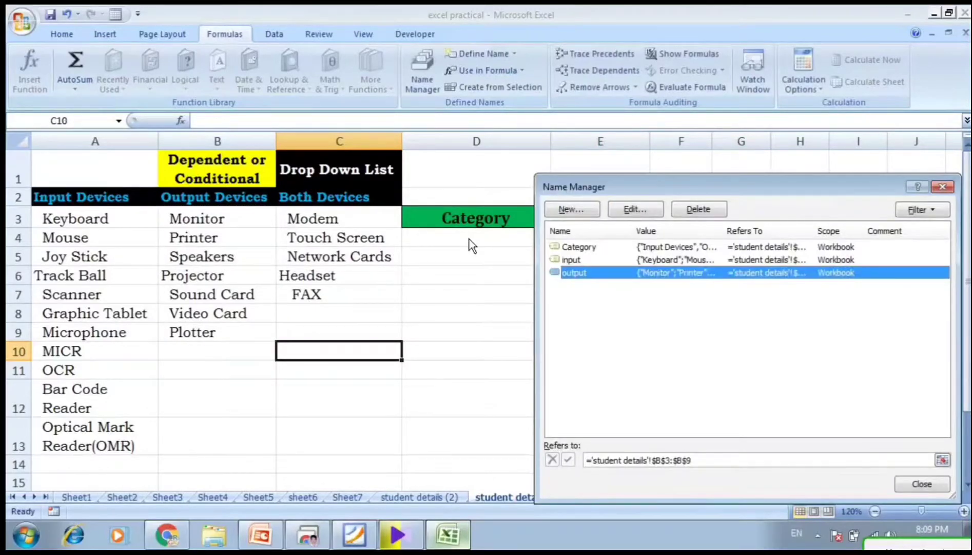
- Define a workbook-scoped name both for the Both Devices entries in C3:C7 and close the Name Manager
key("alt+n")
type("both")
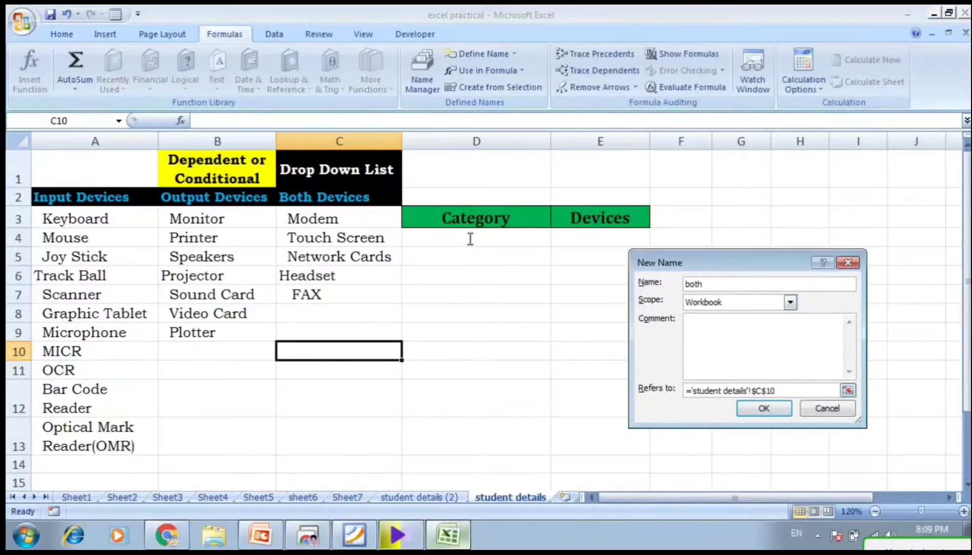
key("alt+r")
key("BackSpace")
left_click_drag(339, 218, 339, 294)
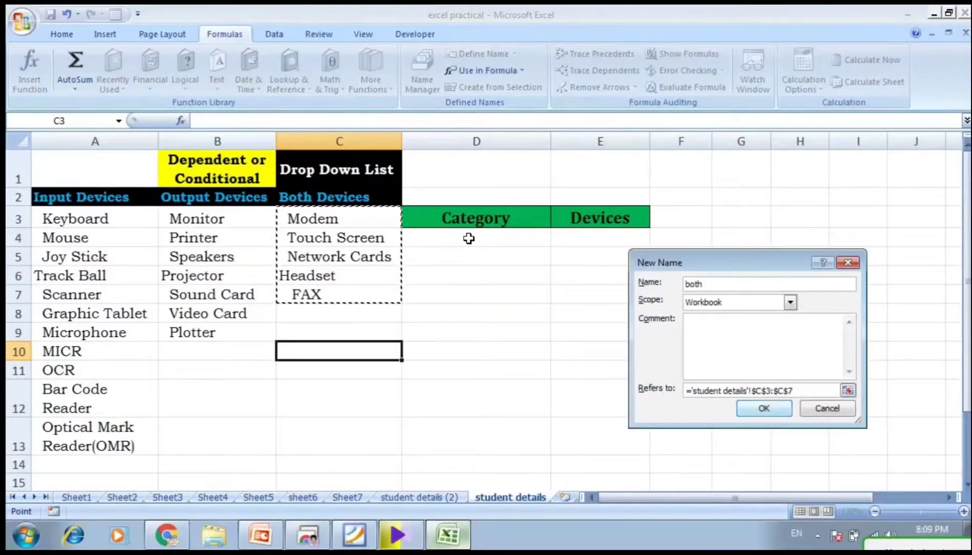
key("Return")
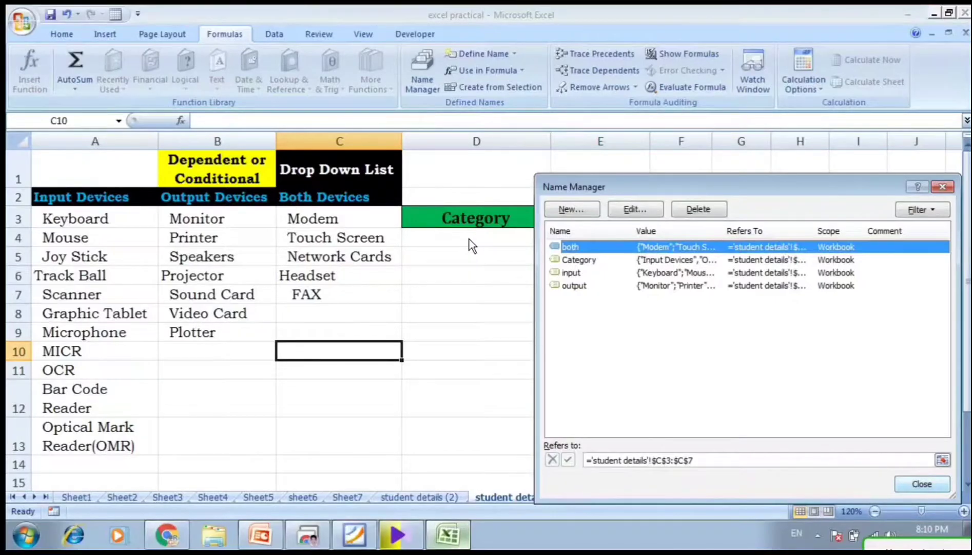
key("Escape")
- Add List data validation with the source =category to cell D4 under the Category heading
left_click(469, 239)
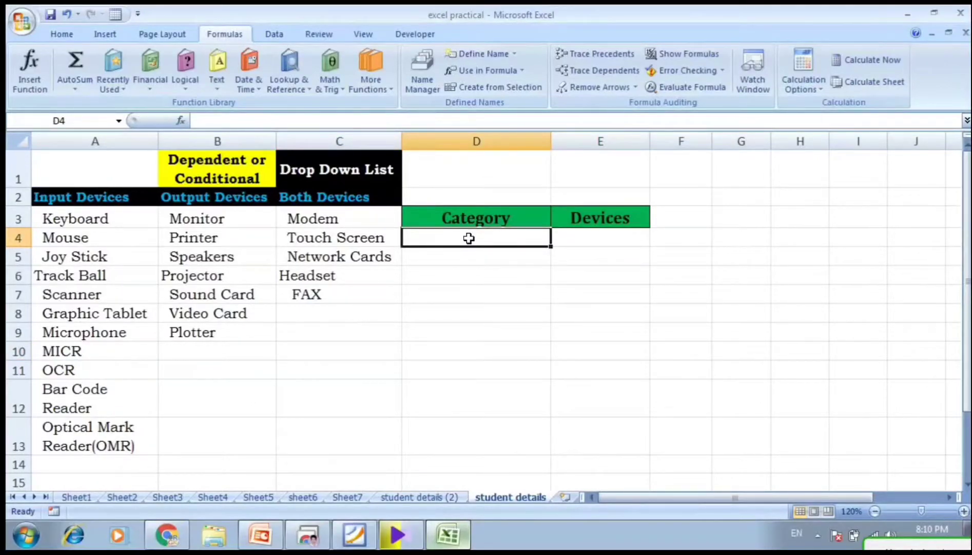
key("alt+a")
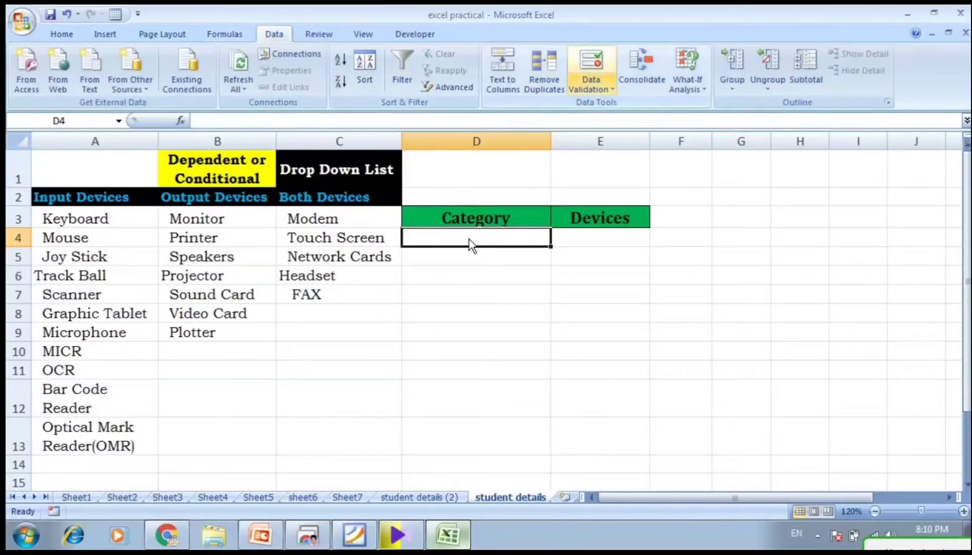
left_click(600, 86)
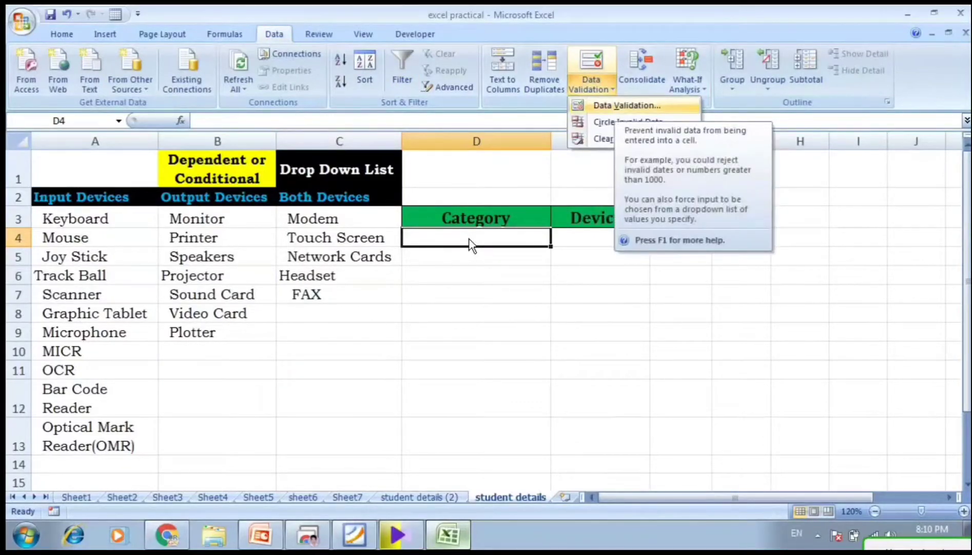
left_click(627, 106)
left_click_drag(719, 230, 653, 270)
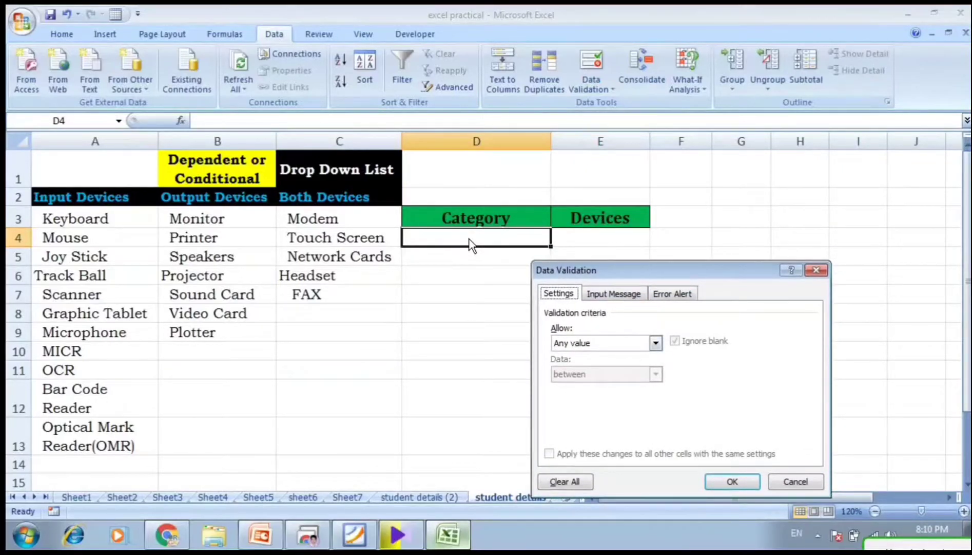
left_click(656, 343)
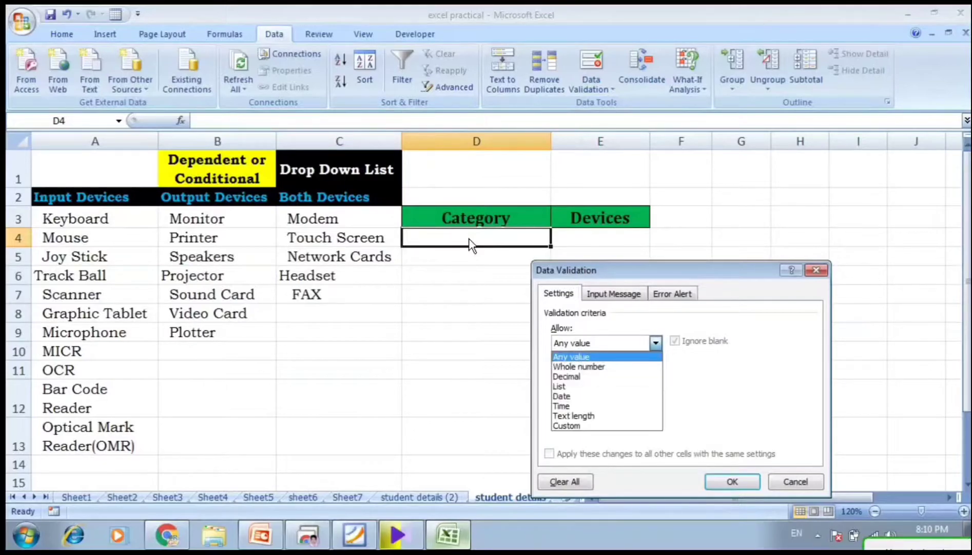
left_click(570, 381)
left_click(639, 405)
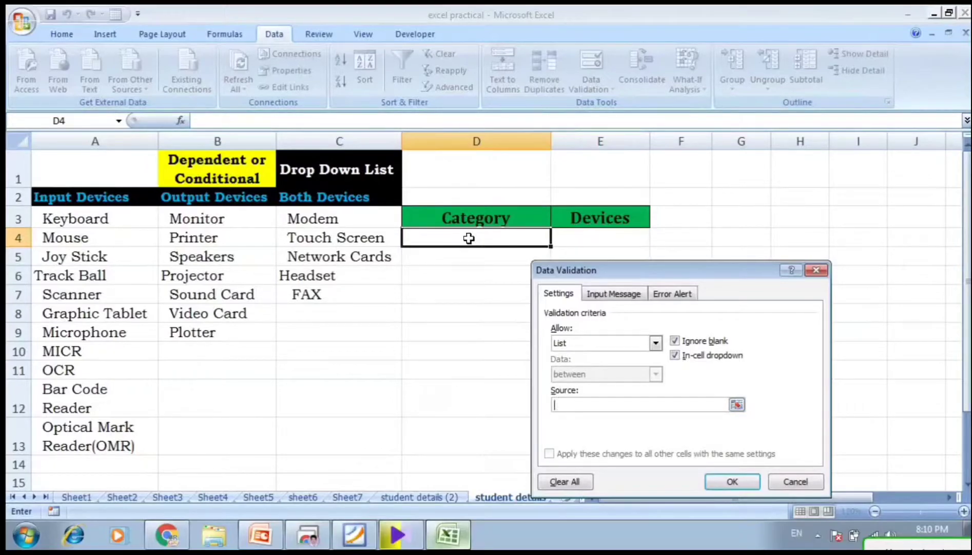
type("=category")
key("Return")
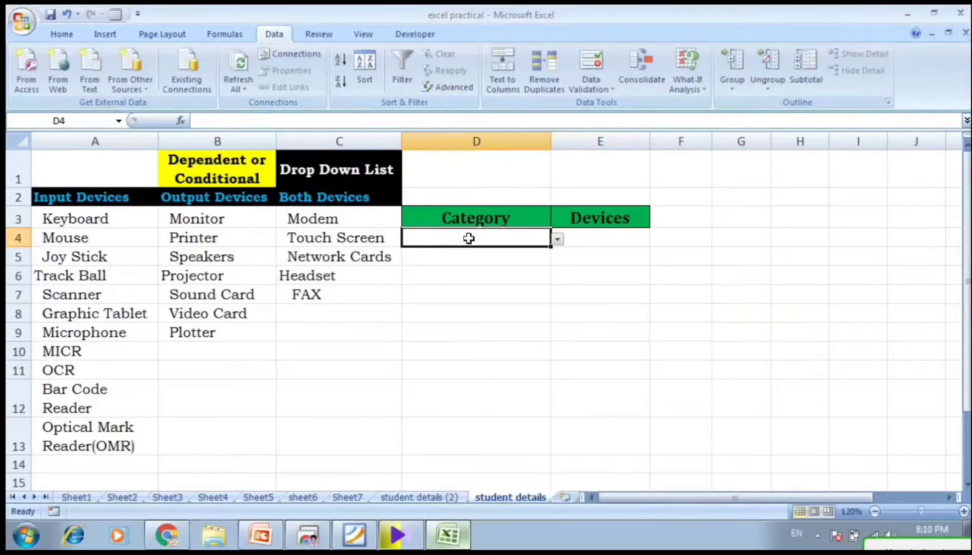
- Choose Input Devices from the Category drop-down in D4 and move to E4
key("alt+Down")
key("Down")
key("Down")
key("Down")
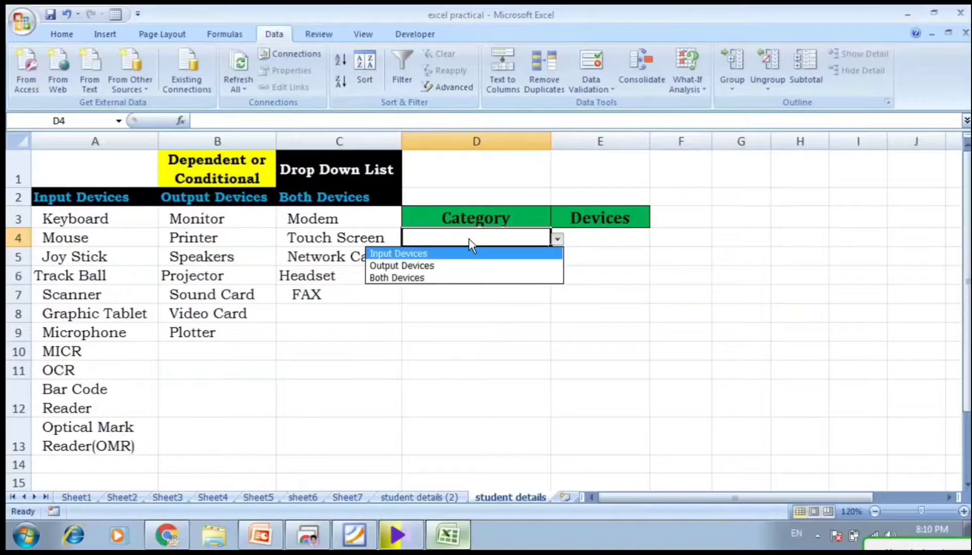
key("Up")
key("Up")
key("Down")
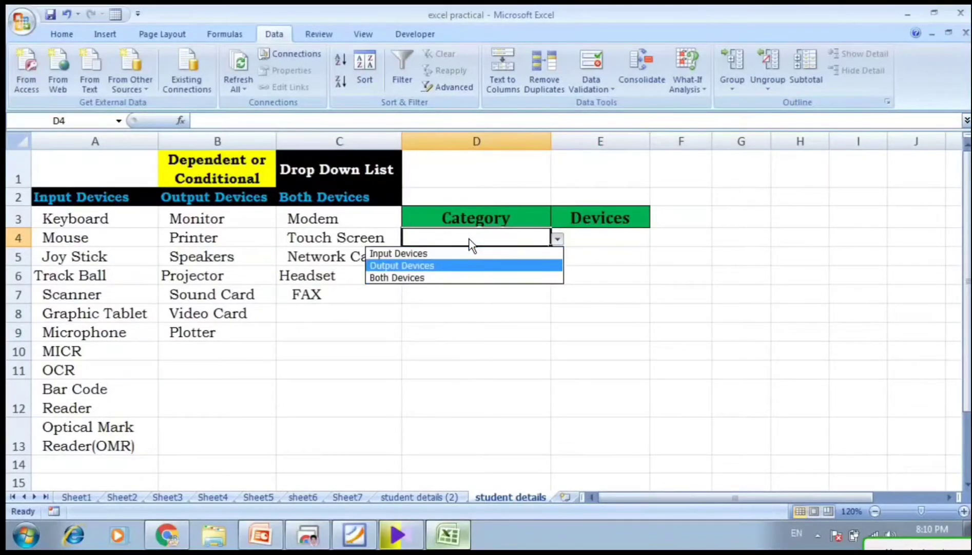
key("Up")
key("Return")
key("Right")
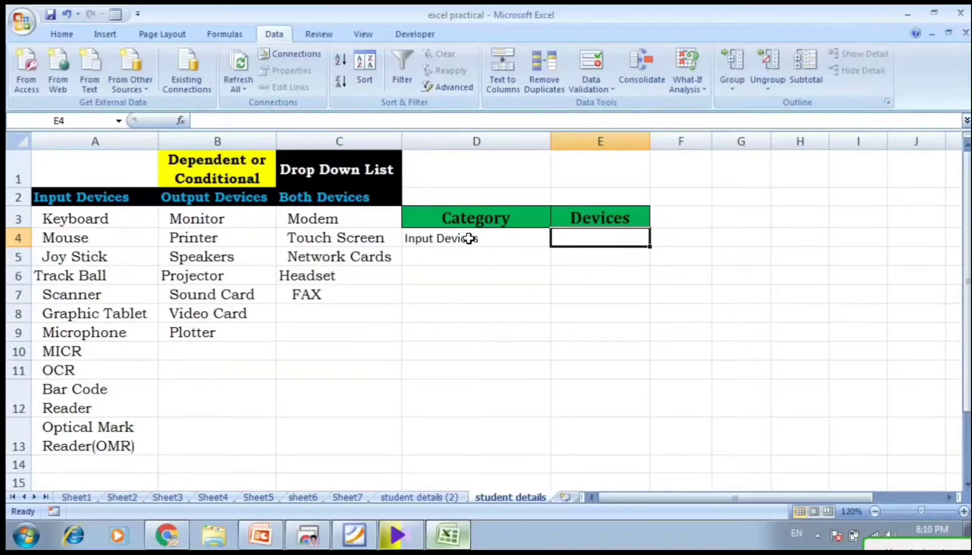
left_click_drag(95, 219, 95, 437)
left_click_drag(217, 219, 217, 314)
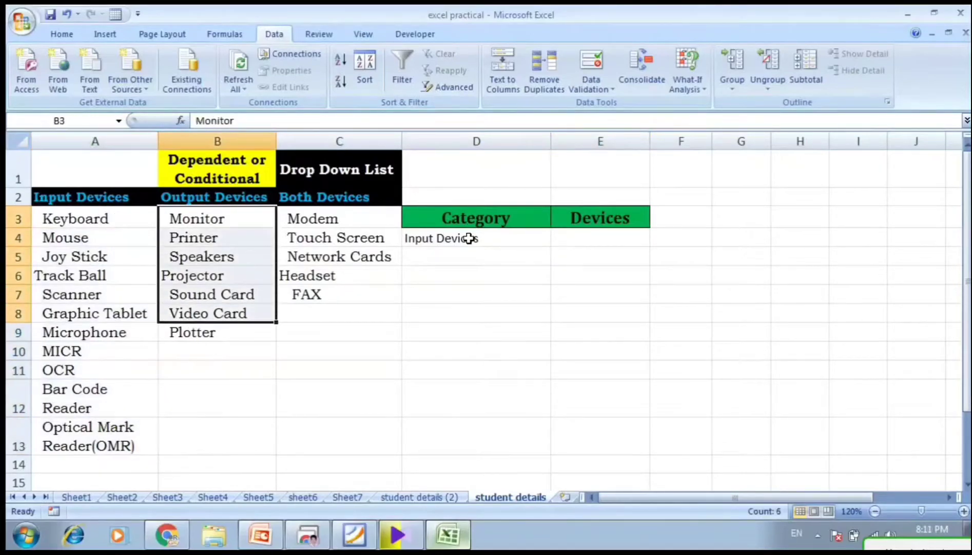
left_click_drag(339, 219, 339, 294)
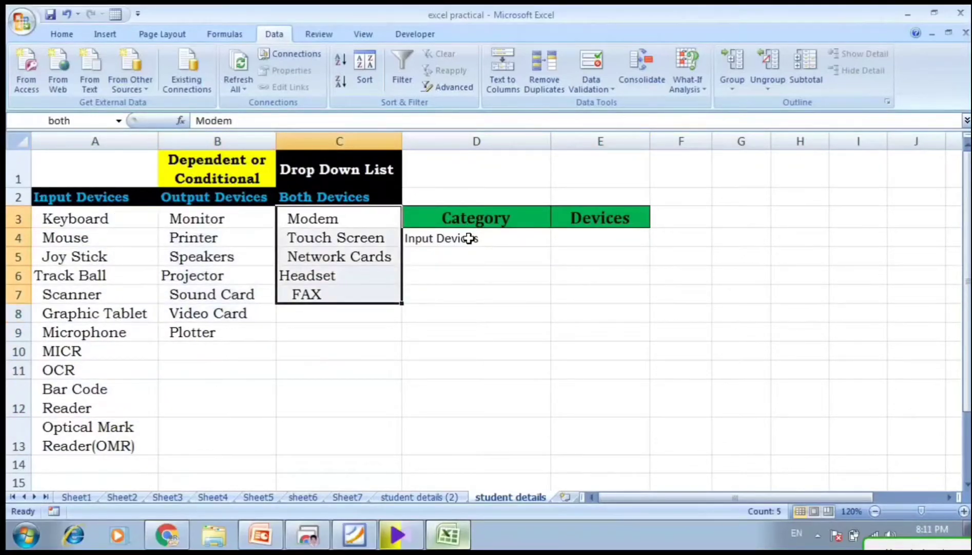
- Add List data validation with the source =indirect($D$4) to cell E4 under the Devices heading
left_click(600, 238)
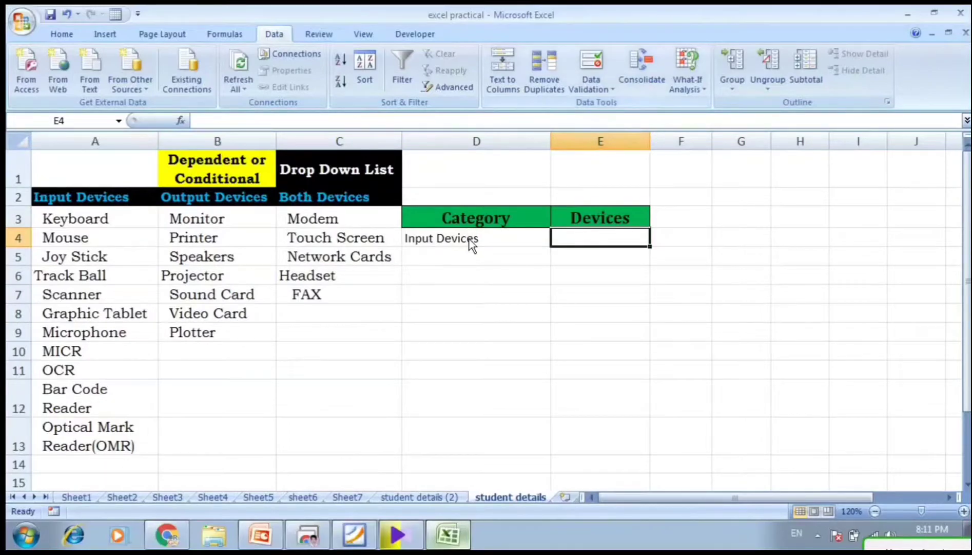
left_click(591, 83)
left_click(629, 102)
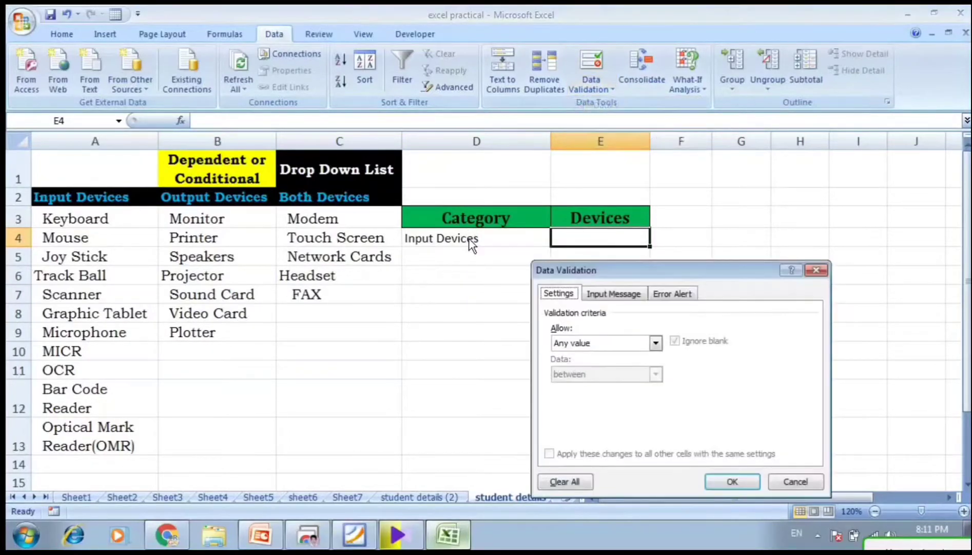
left_click(656, 343)
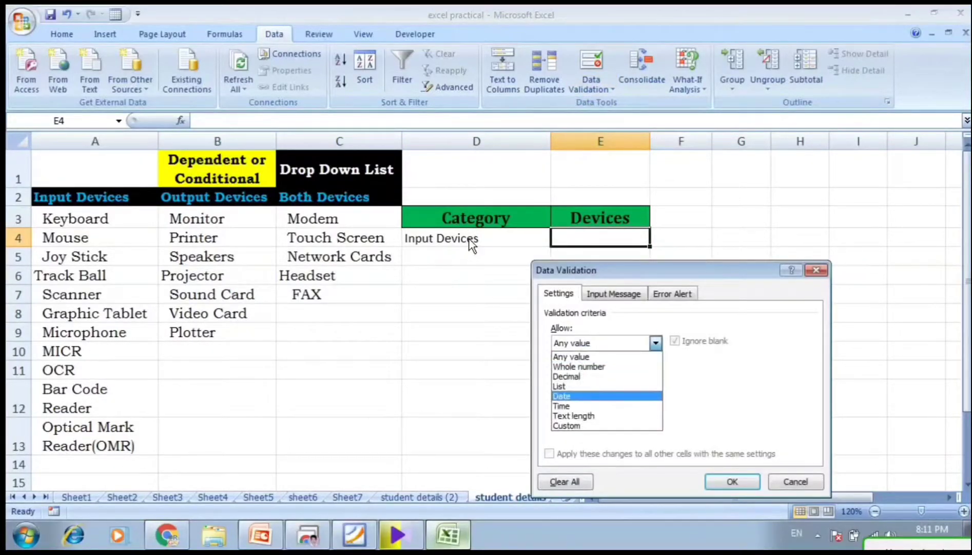
left_click(580, 383)
left_click(637, 404)
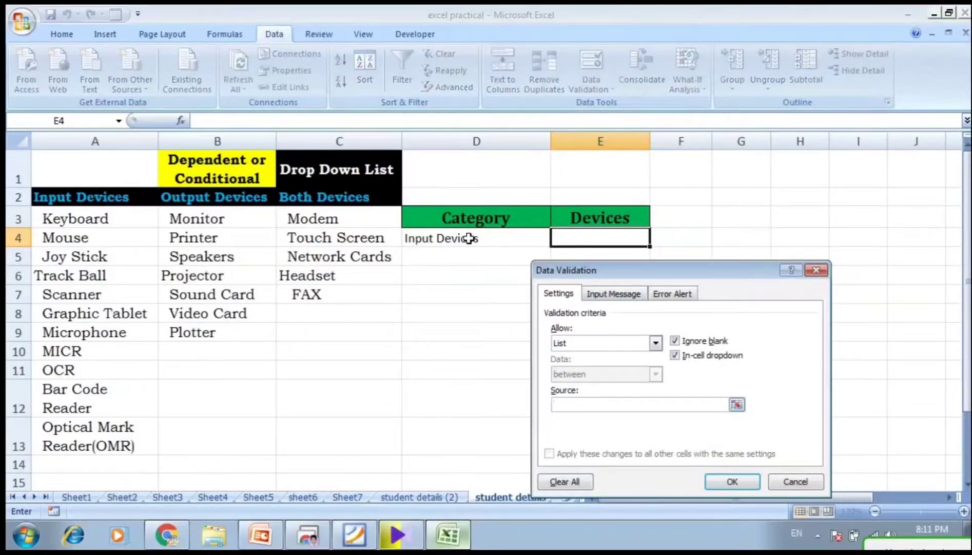
type("=indirect(")
left_click(468, 237)
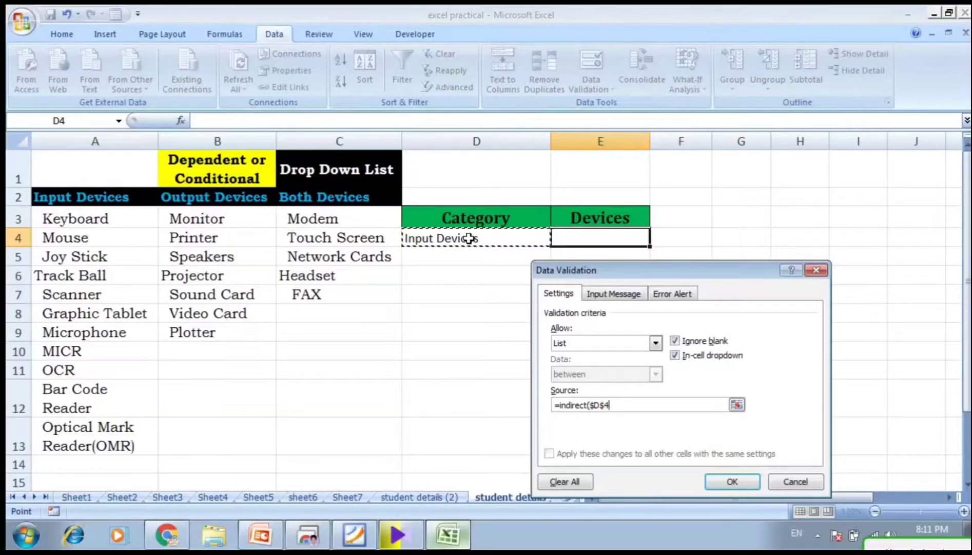
type(")")
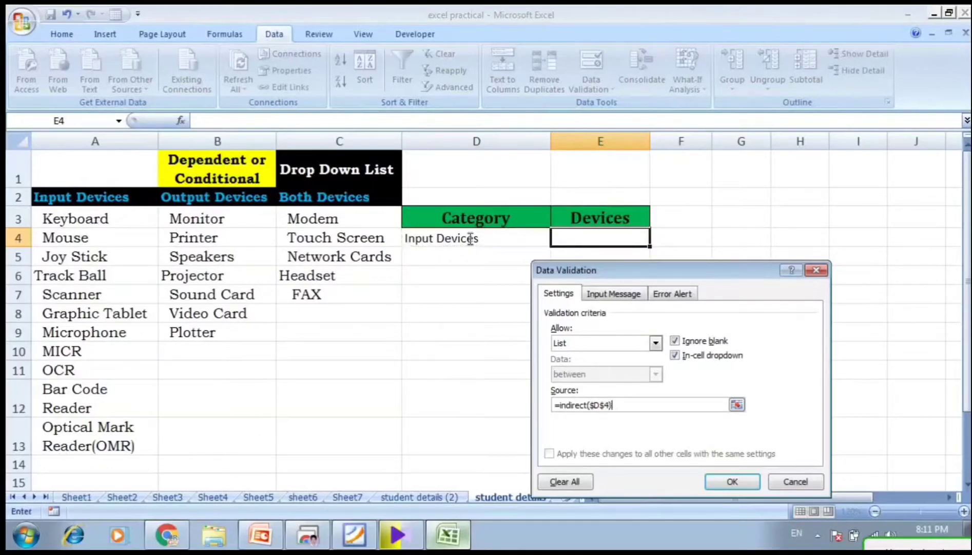
key("Return")
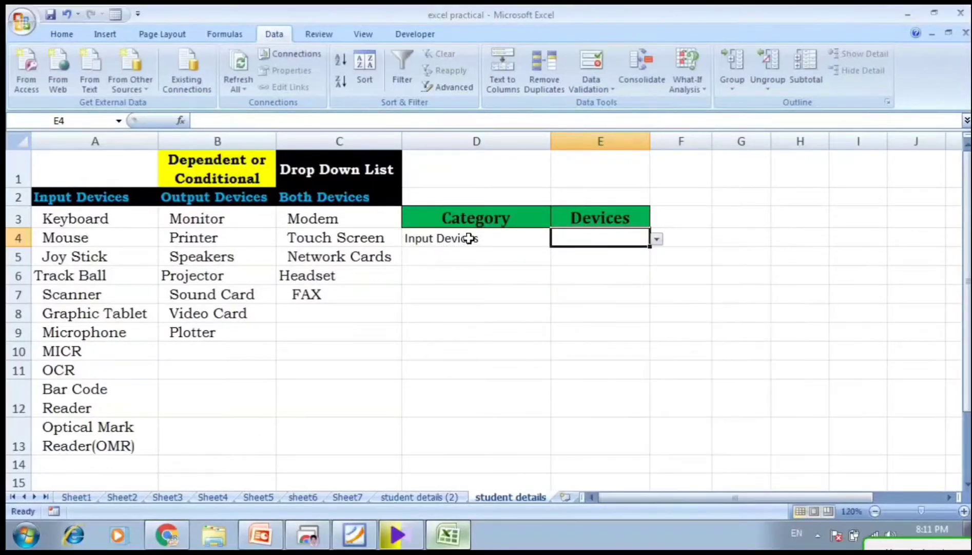
- Browse the dependent Devices drop-down in E4 and choose Keyboard
left_click(468, 238)
key("Right")
key("alt+Down")
key("Down")
key("Down")
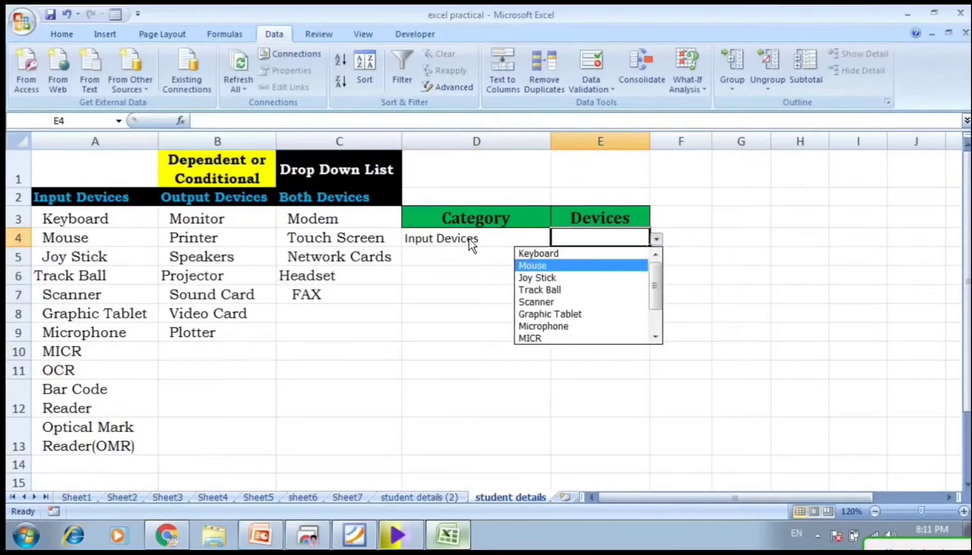
key("Up")
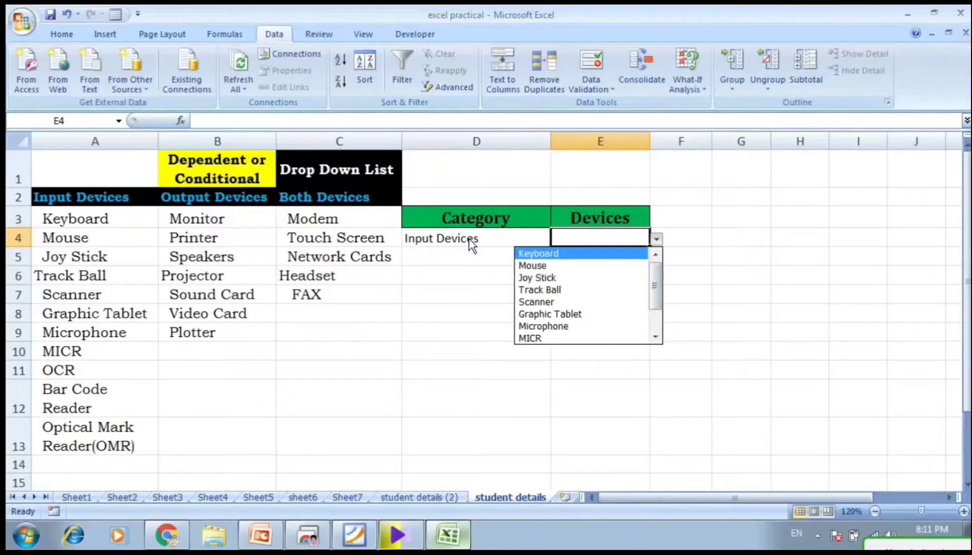
key("Down")
key("Down")
key("Down")
key("Up")
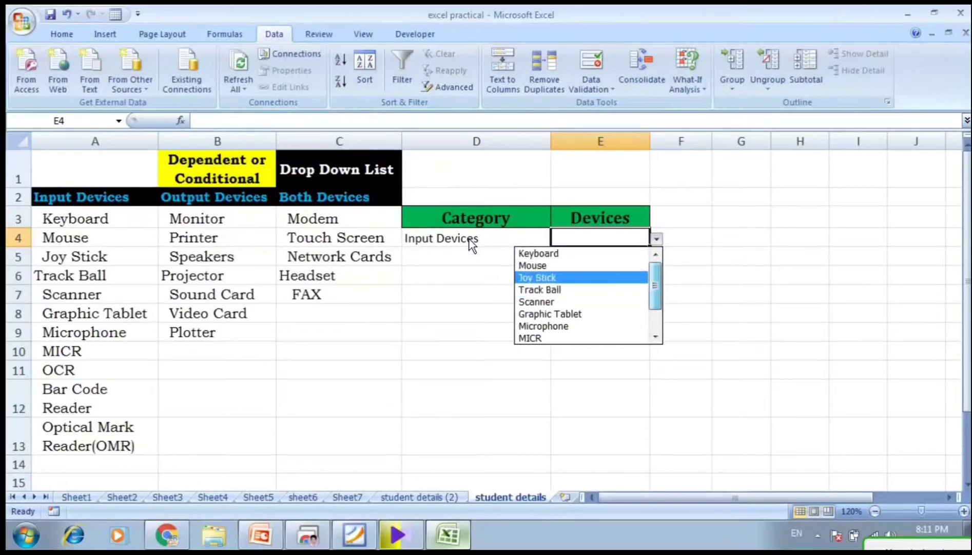
scroll(472, 245, "down", 1)
scroll(471, 245, "up", 1)
key("Up")
key("Up")
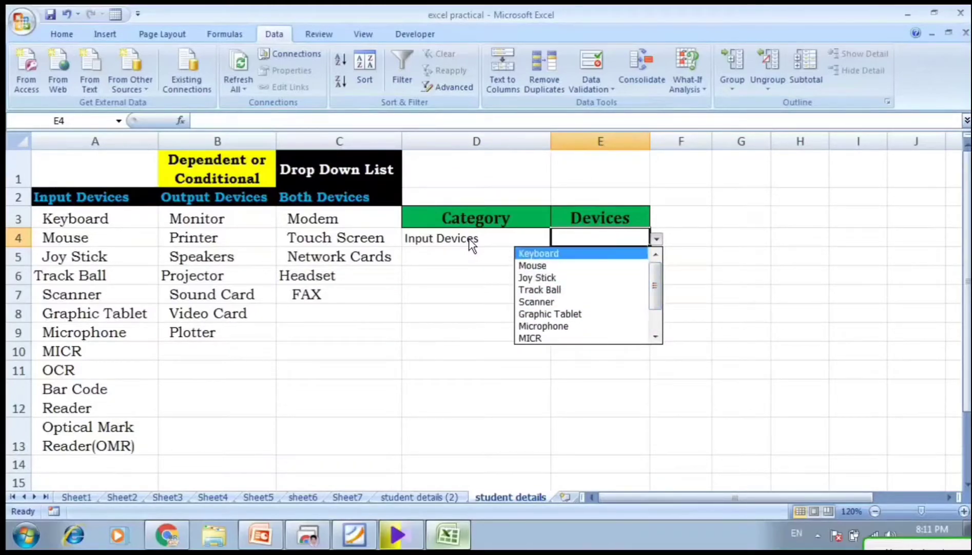
key("Return")
key("Return")
- Switch the category in D4 to Output Devices and pick an entry from the dependent drop-down in E4
left_click(468, 238)
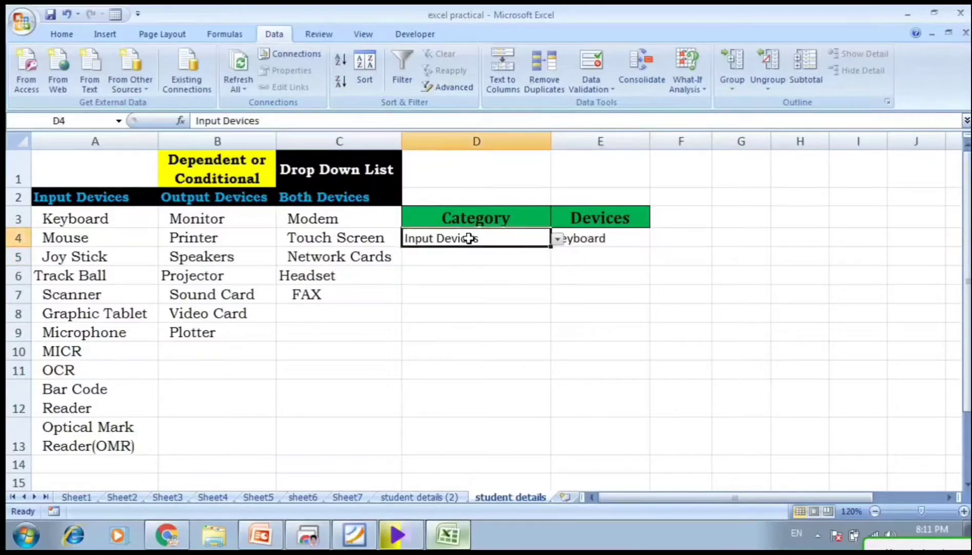
key("alt+Down")
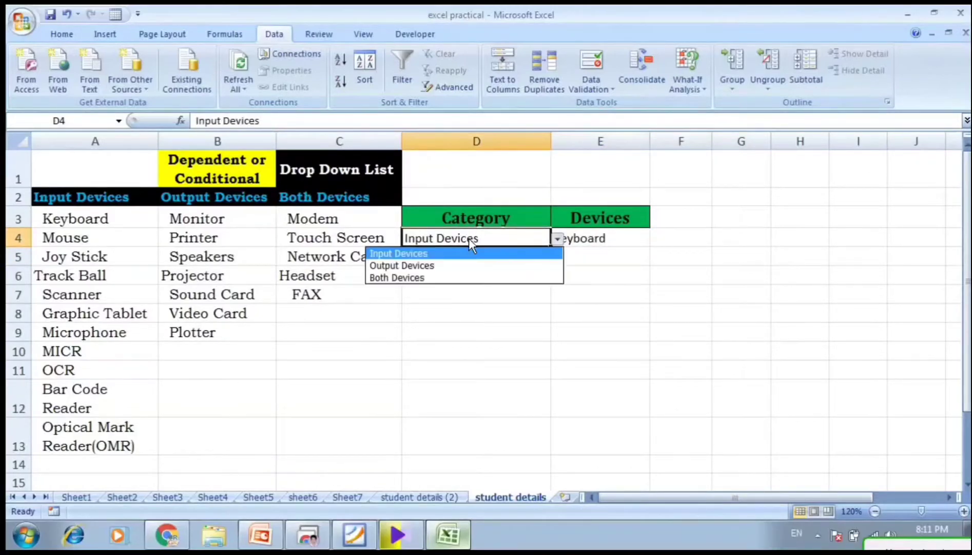
key("Down")
key("Return")
key("Tab")
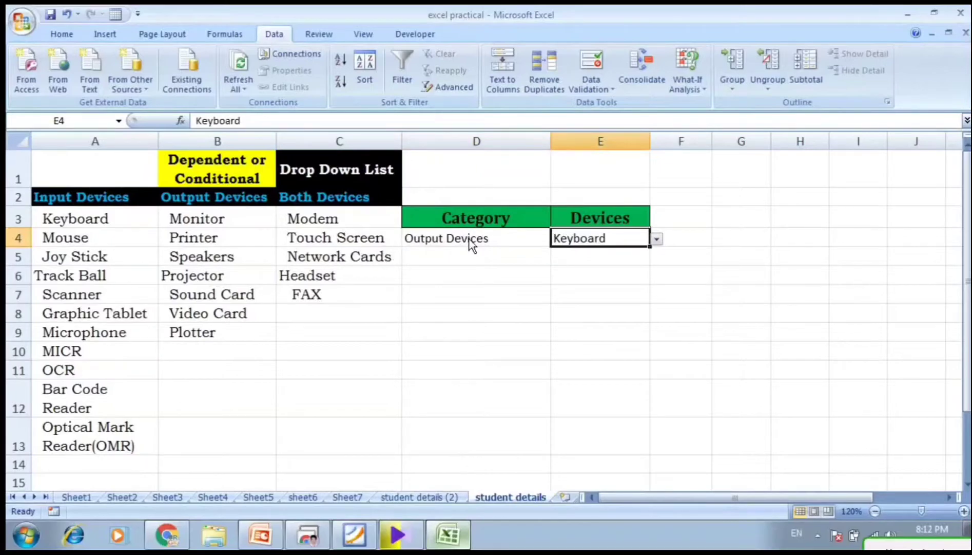
key("alt+Down")
key("Down")
key("Return")
key("Return")
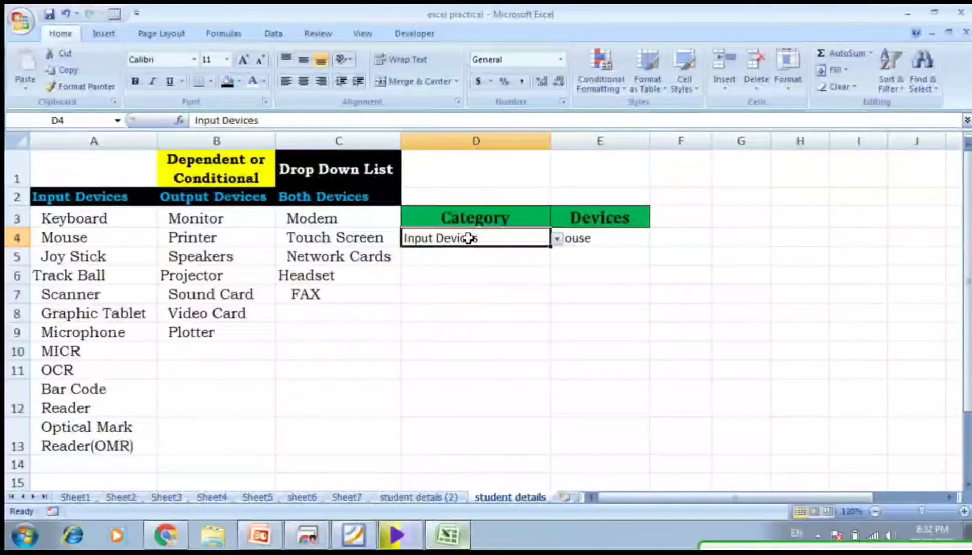
- Change the category in D4 to Both Devices using its drop-down
key("alt+Down")
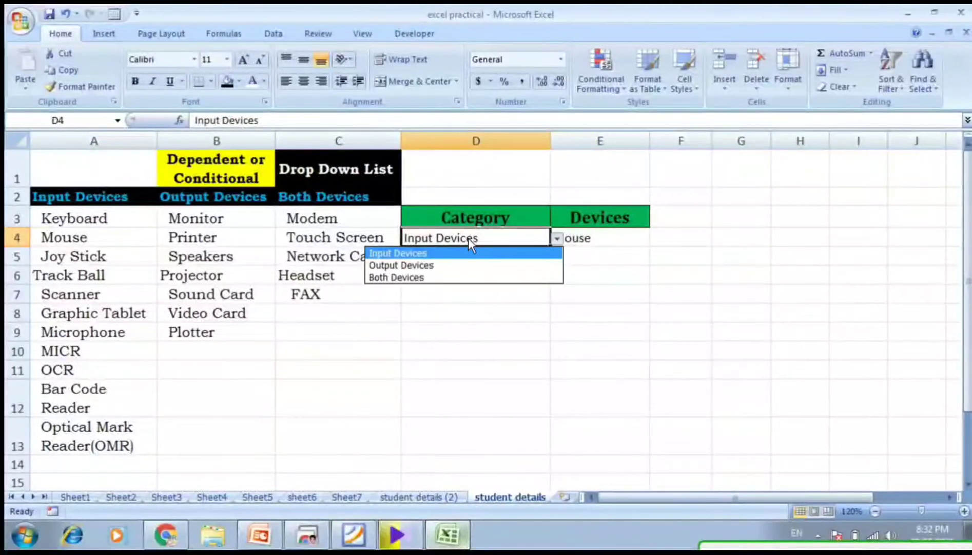
key("Down")
key("Down")
key("Return")
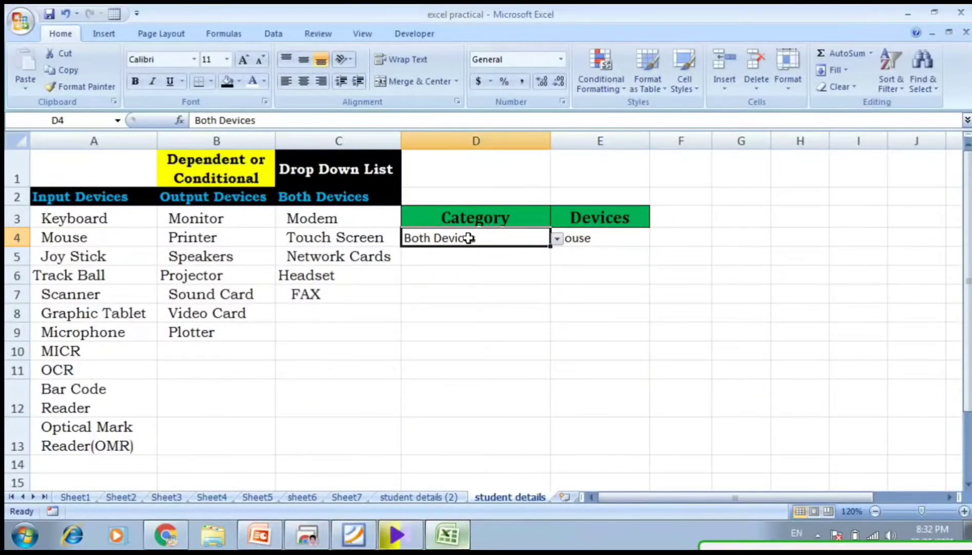
- Choose Modem from the dependent Devices drop-down in E4
key("Right")
key("alt+Down")
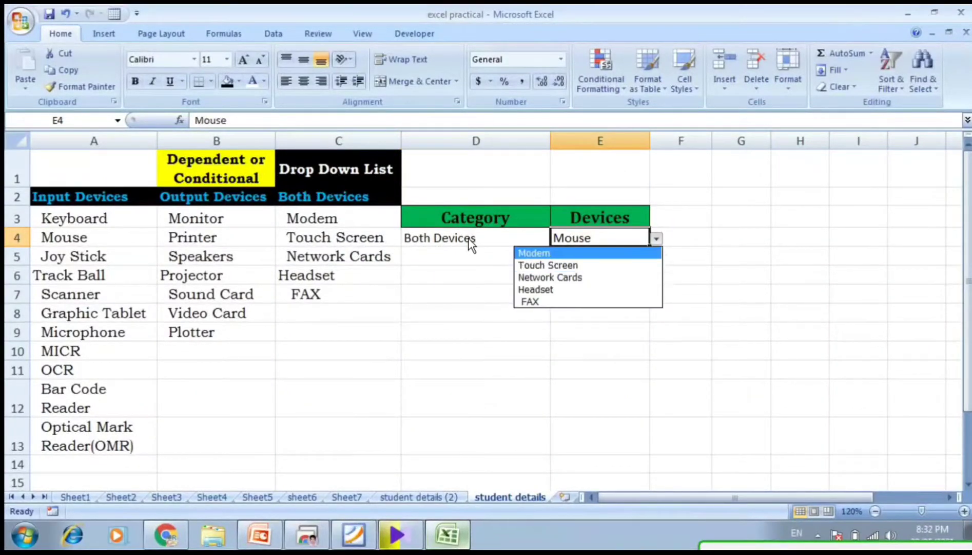
key("Down")
key("Up")
key("Down")
key("Down")
key("Up")
key("Up")
key("Return")
key("Down")
key("Up")
key("Left")
key("Right")
key("Left")
key("Right")
key("Left")
key("Right")
- Fill the Category cell D4 down through D6 and choose Output Devices in D4
key("Left")
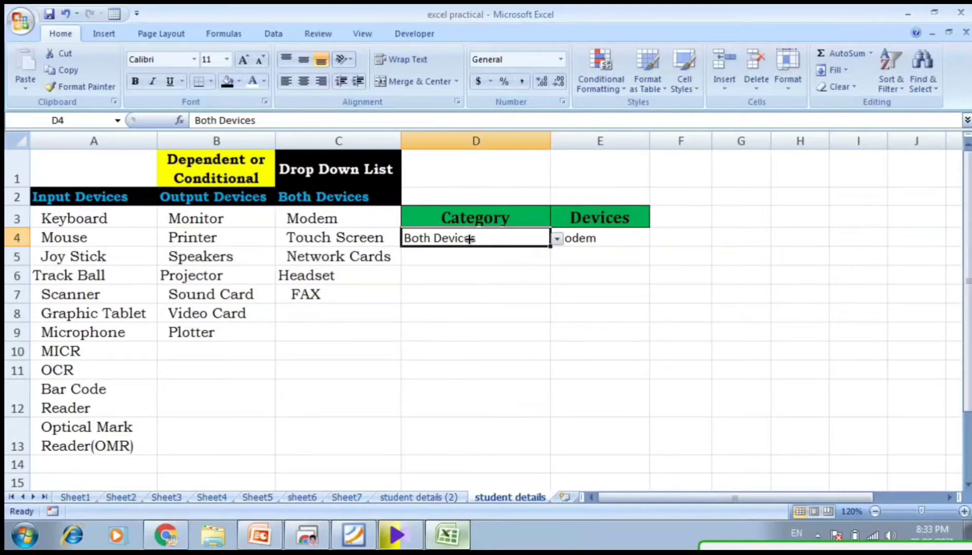
left_click_drag(470, 239, 551, 283)
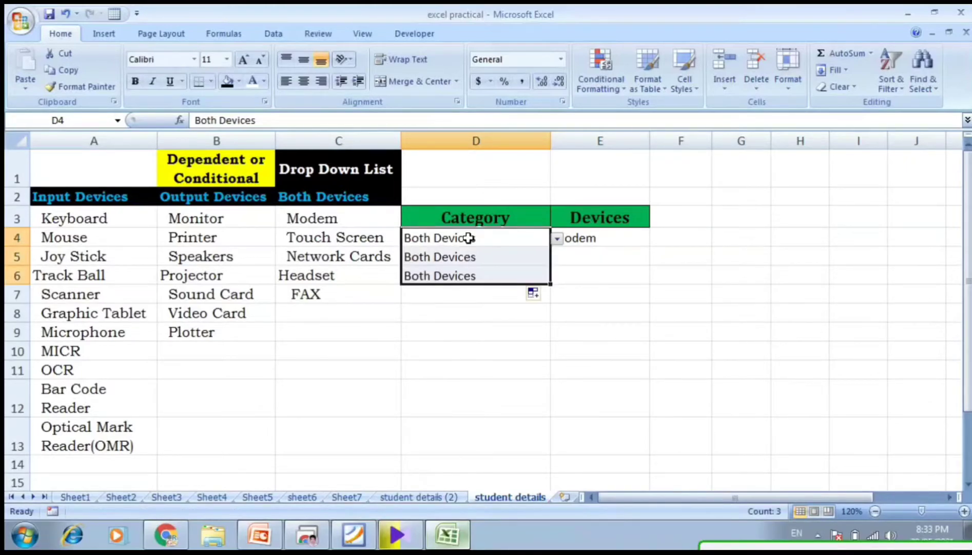
left_click(469, 238)
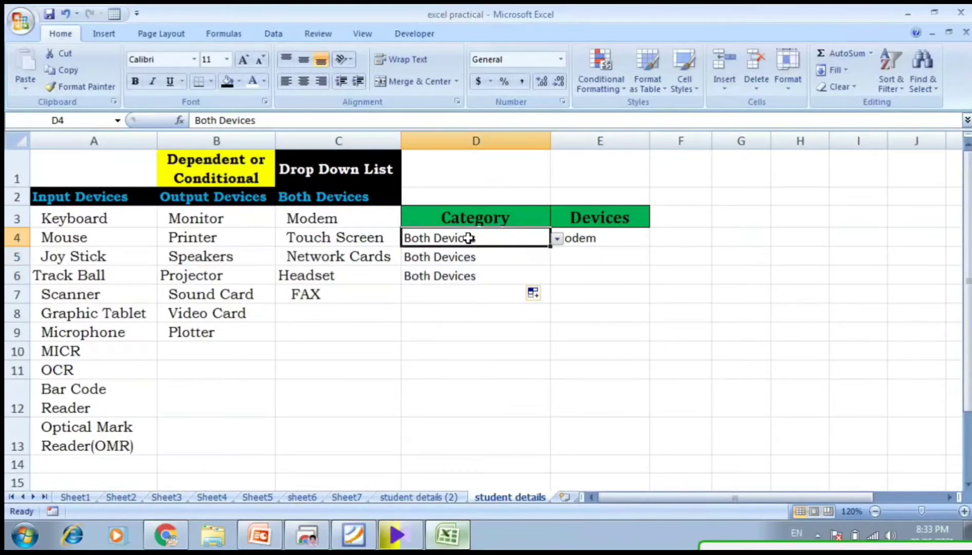
key("alt+Down")
key("Up")
key("Up")
key("Down")
key("Return")
key("Return")
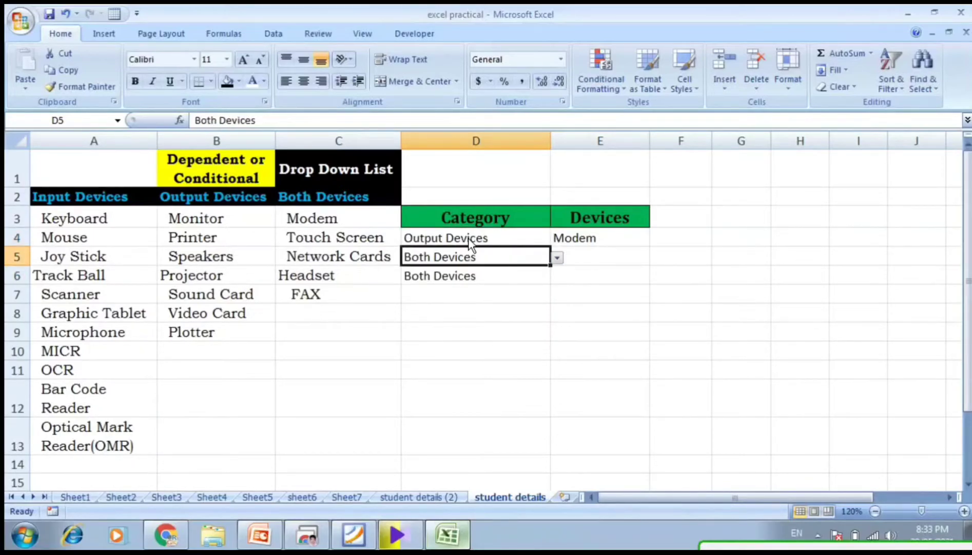
- Choose Input Devices from the Category drop-downs in both D5 and D6
key("alt+Down")
key("Up")
key("Up")
key("Return")
key("Return")
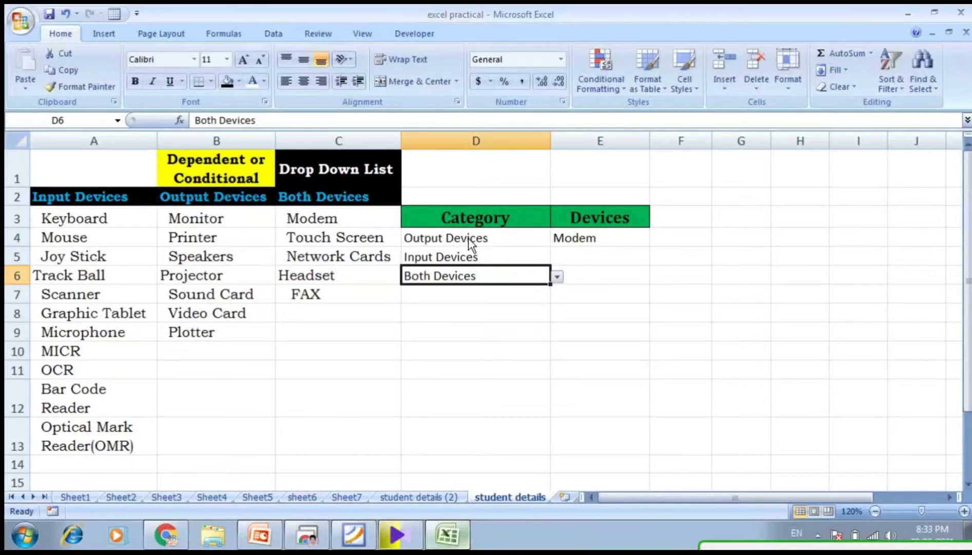
key("alt+Down")
key("Up")
key("Up")
key("Return")
- Fill the Devices cell E4 down to E5 to copy its entry and drop-down
key("Up")
key("Right")
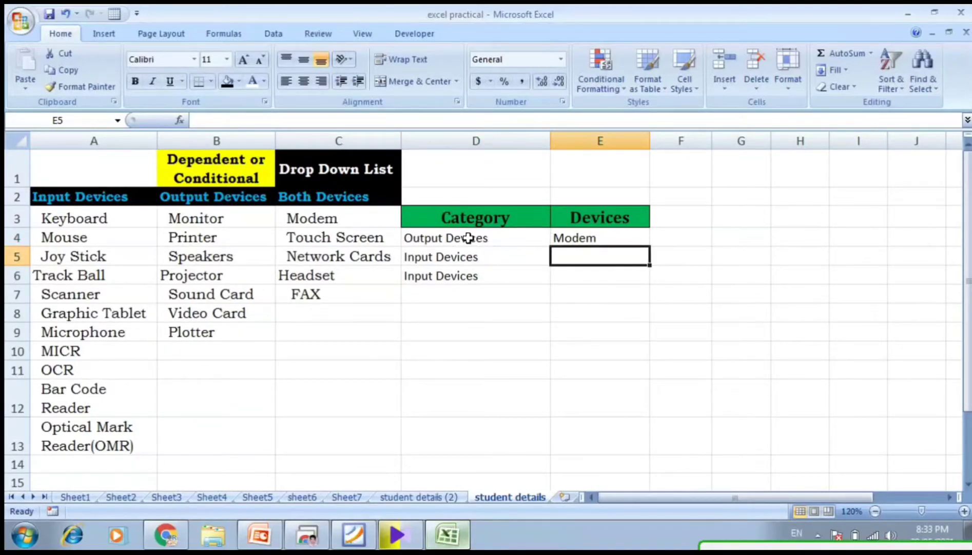
key("Up")
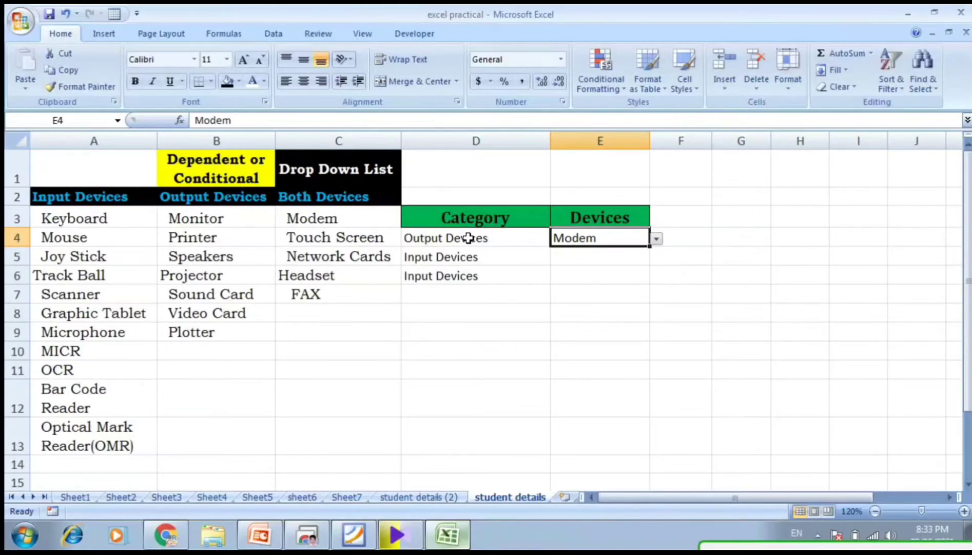
key("Left")
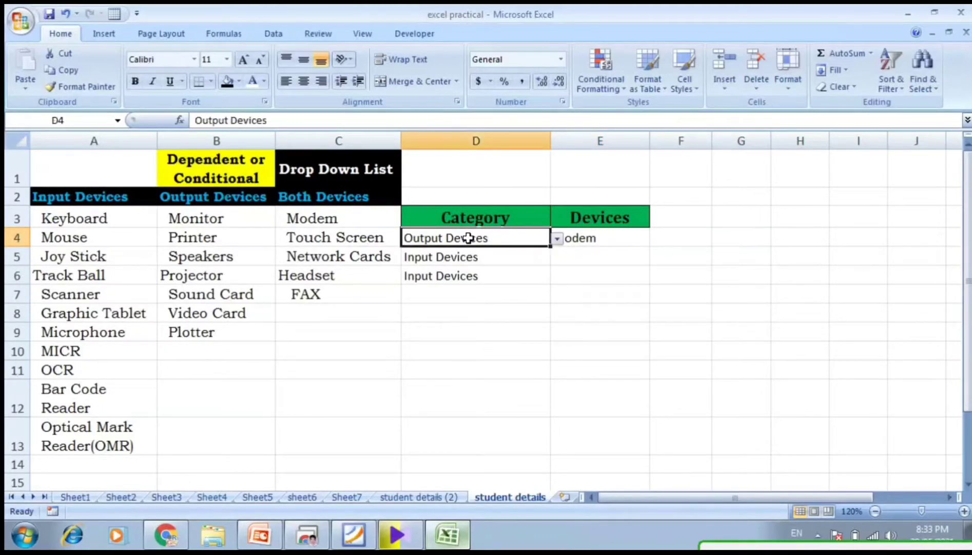
key("Right")
key("Down")
key("Up")
left_click_drag(650, 246, 650, 266)
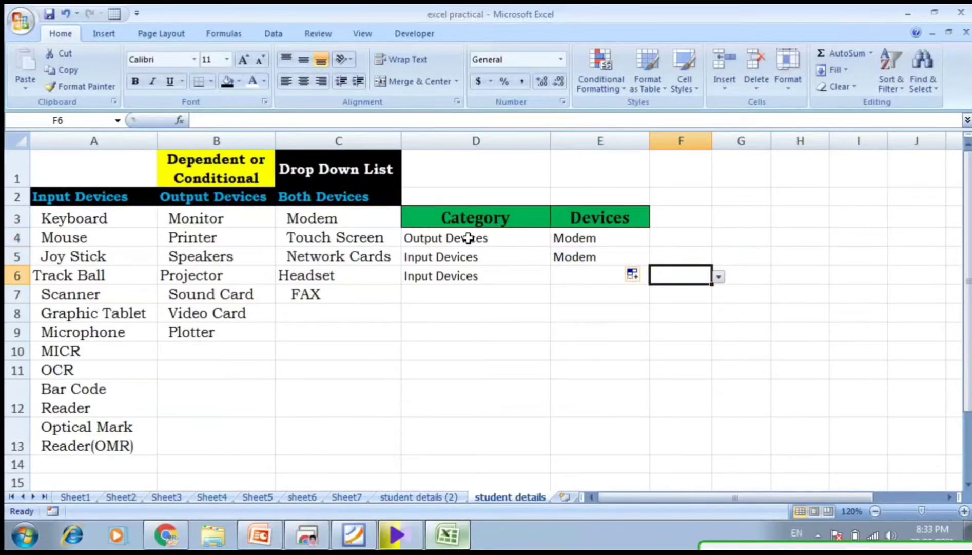
- Choose Monitor from the Devices drop-down in E4 and browse its other entries without changing the selection
left_click(468, 238)
key("Right")
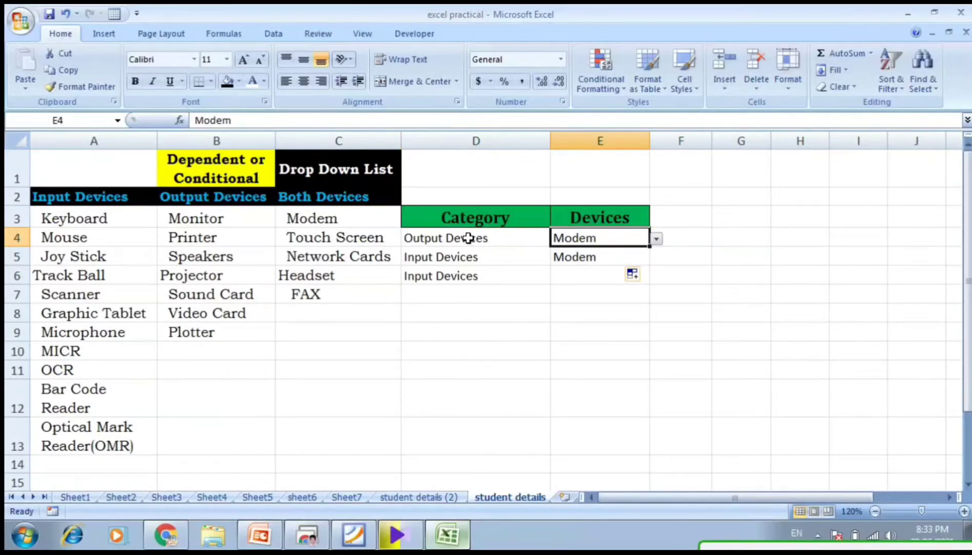
key("alt+Down")
key("Down")
key("Return")
key("alt+Down")
key("Down")
key("Down")
key("Down")
key("Escape")
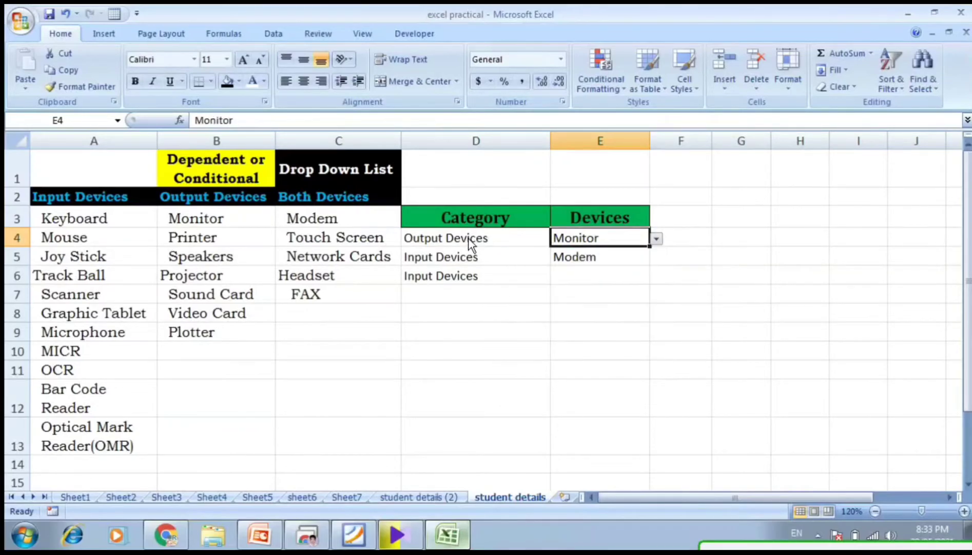
- Browse the entries of the Devices drop-down in E5 without changing the selection
key("Left")
key("Down")
key("Right")
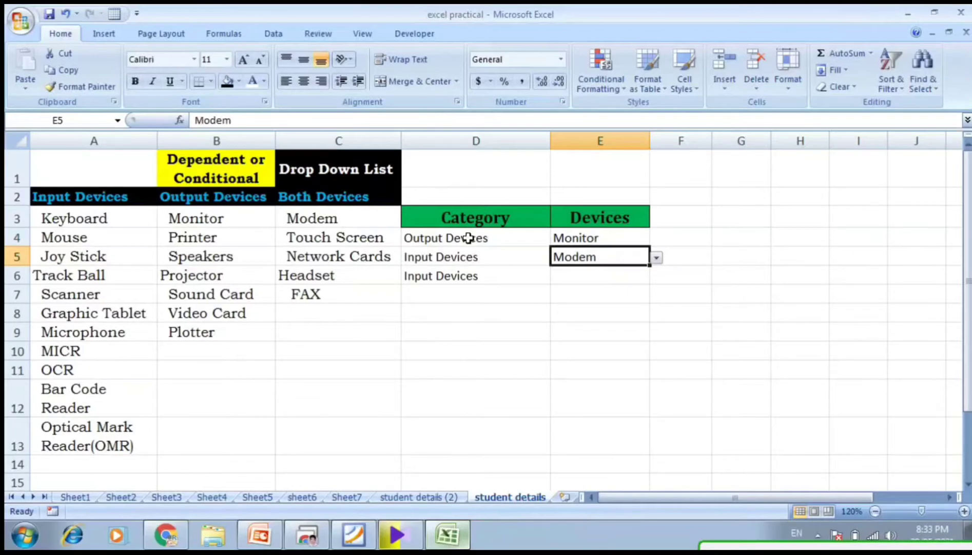
key("alt+Down")
key("Down")
key("Down")
key("Down")
key("Down")
key("Up")
key("Up")
key("Down")
key("Down")
key("Down")
key("Down")
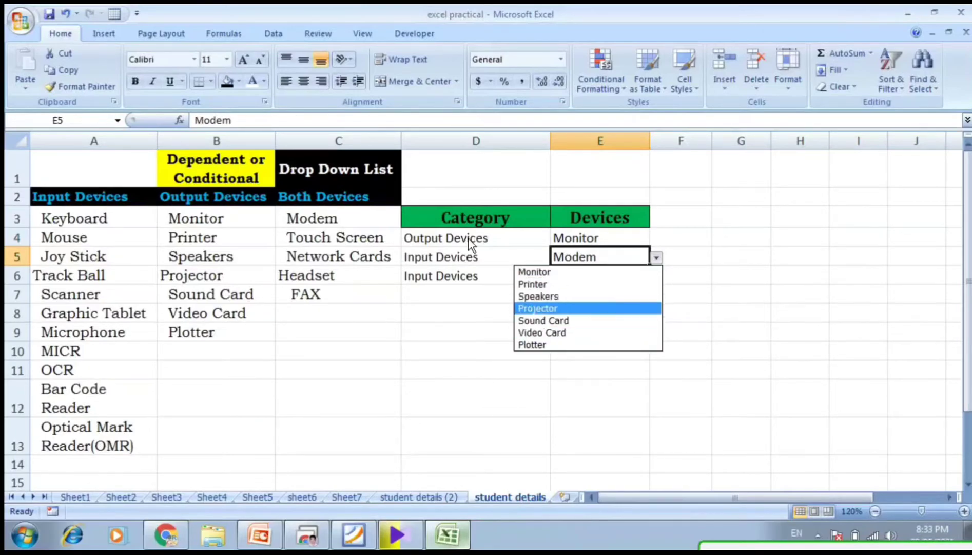
key("Down")
key("Up")
key("Up")
key("Up")
key("Down")
key("Down")
key("Down")
key("Up")
key("Up")
key("Escape")
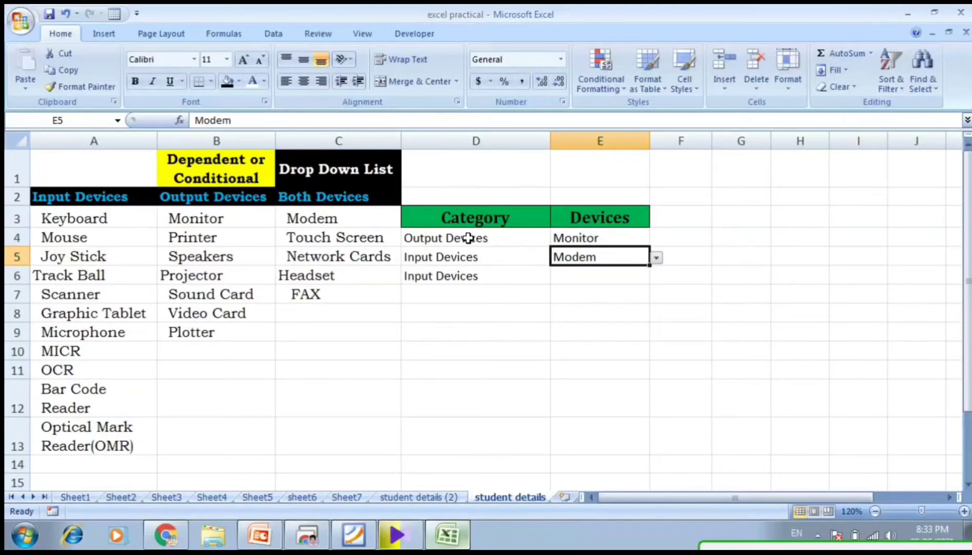
- Fill the Category cell D4 down through D8
left_click(468, 238)
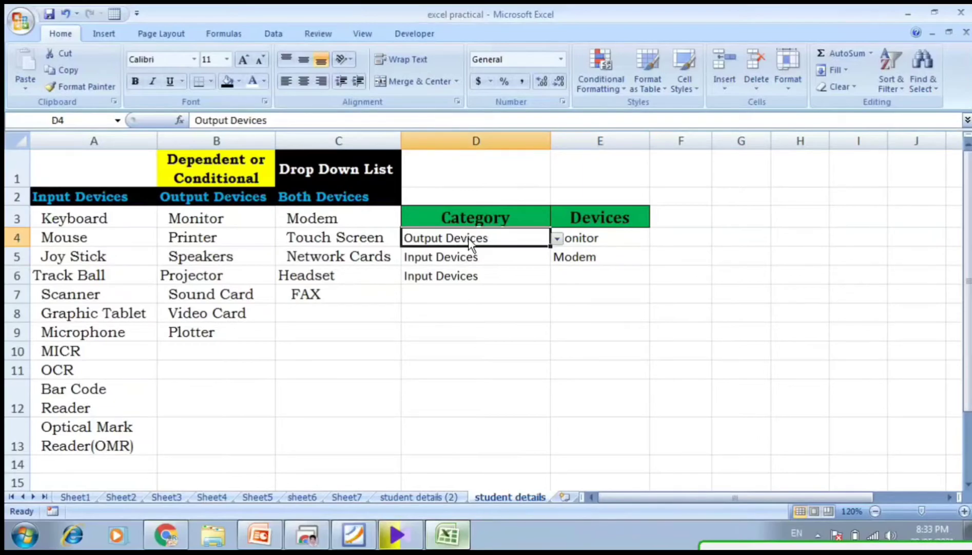
left_click_drag(550, 246, 552, 321)
left_click(600, 294)
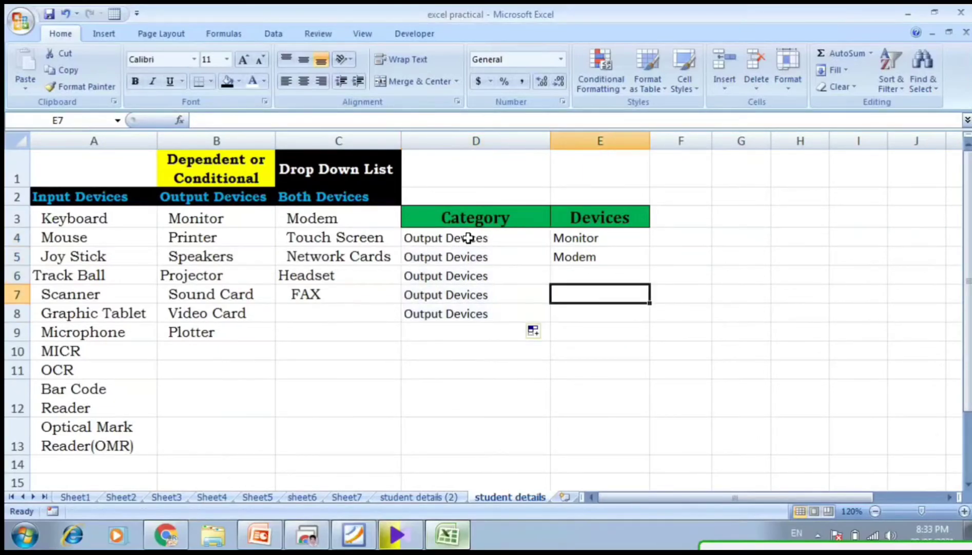
- Clear everything from the Devices cell E5, including its drop-down, with Clear All
key("Up")
key("Up")
key("Up")
key("Down")
key("Up")
key("Down")
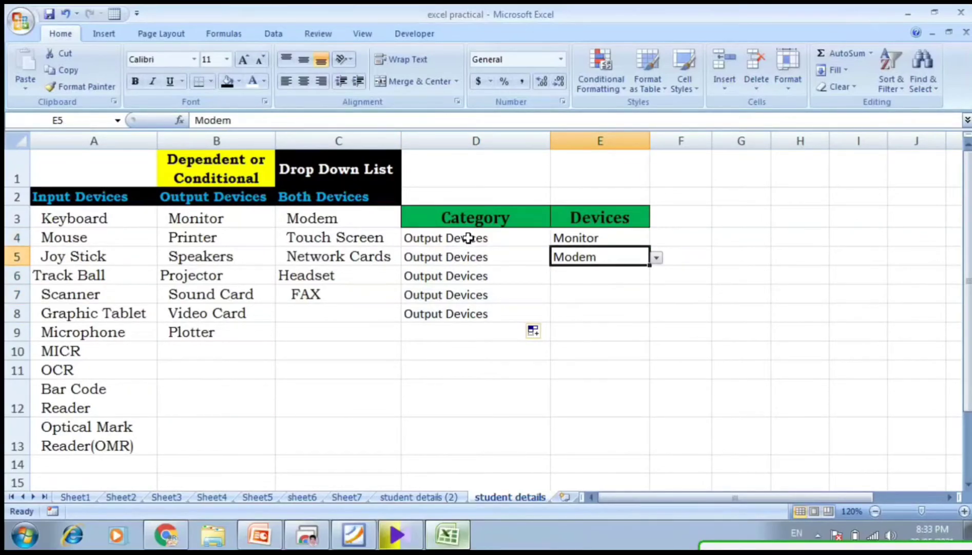
key("alt+h")
key("e")
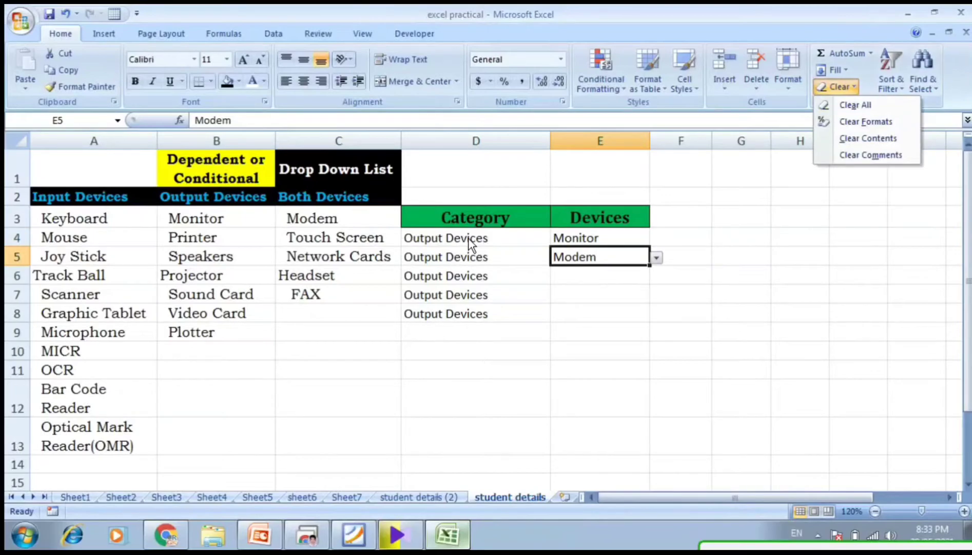
key("Down")
key("Return")
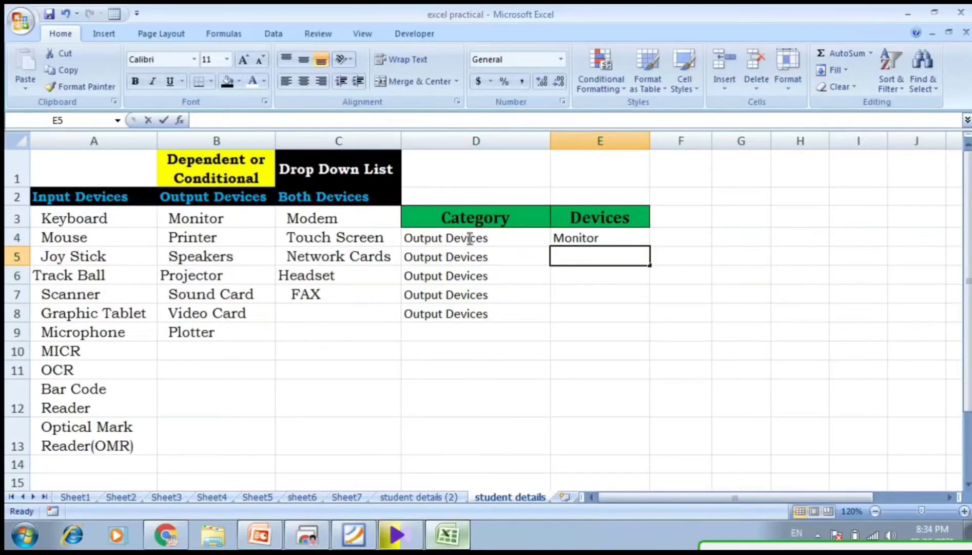
key("F2")
key("Escape")
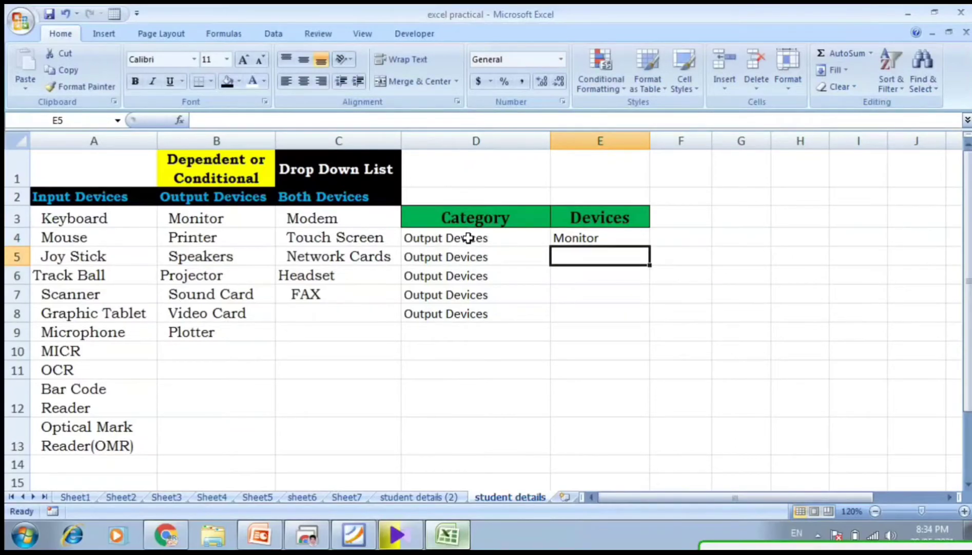
- Clear everything from the extra Category cells D7 and D8 with Clear All
key("Left")
key("Right")
key("Down")
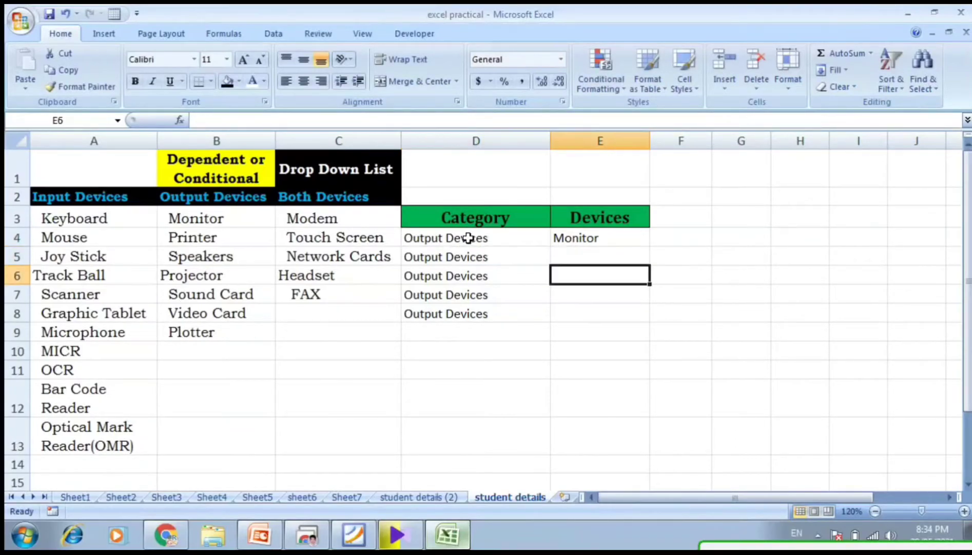
key("Left")
key("Right")
key("Down")
key("Left")
key("Right")
key("Down")
key("Left")
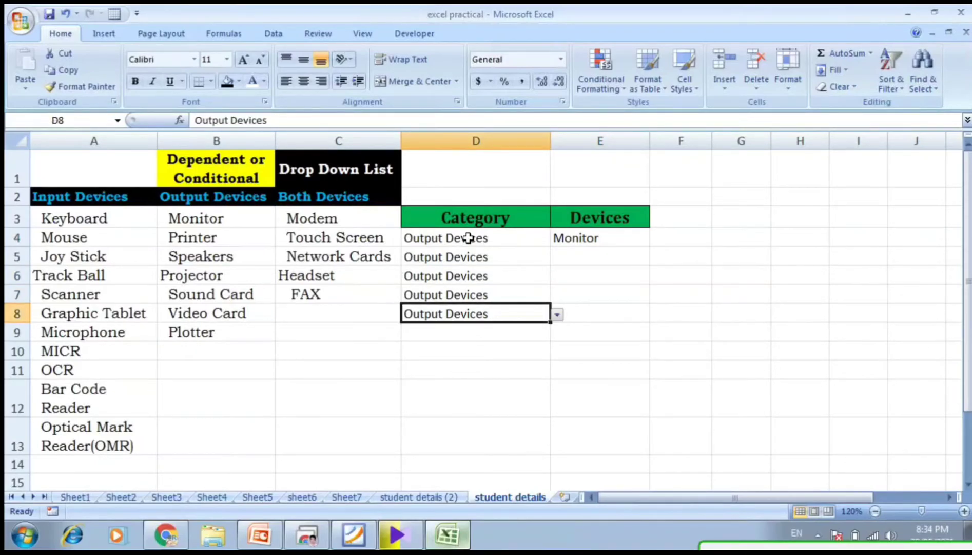
key("shift+Up")
key("alt+h")
key("e")
key("Down")
key("Return")
key("Right")
key("Up")
key("Up")
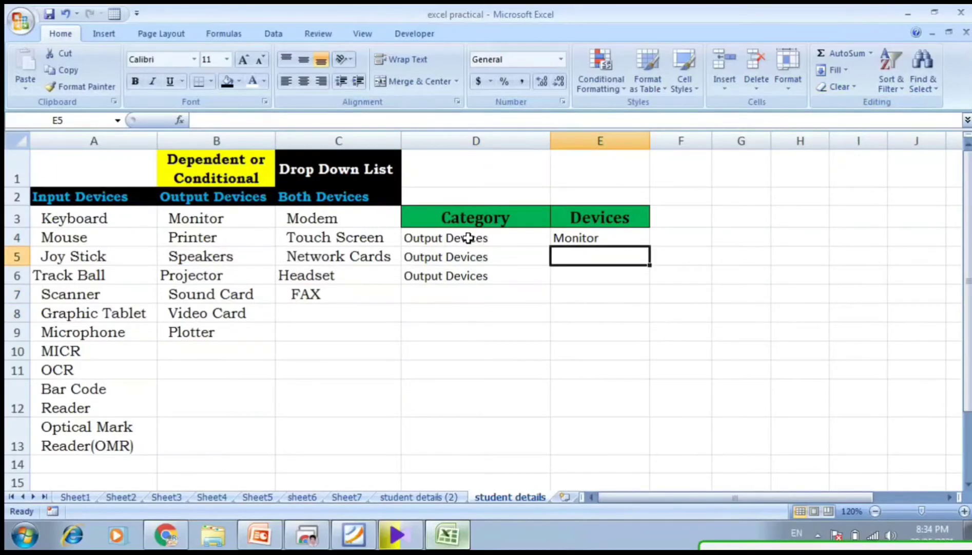
- Choose Input Devices in D4, Output Devices in D5 and Both Devices in D6 from the Category drop-downs
left_click(468, 238)
key("alt+Down")
key("Up")
key("Return")
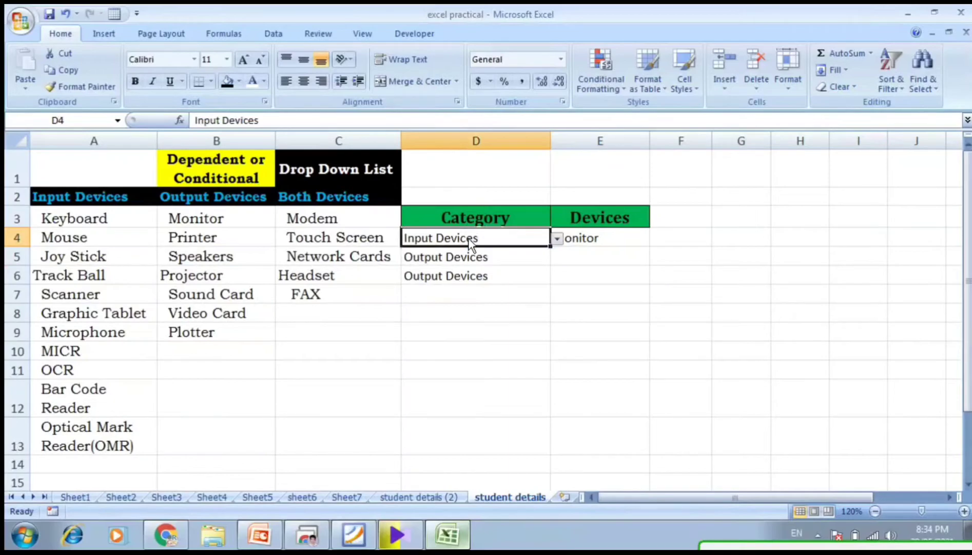
key("Down")
key("alt+Down")
key("Return")
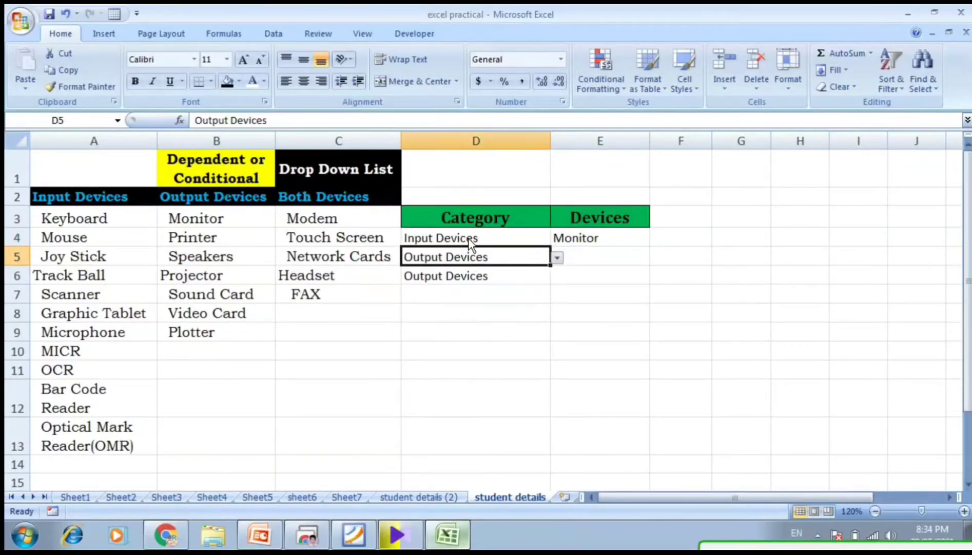
key("Down")
key("alt+Down")
key("Down")
key("Down")
key("Return")
- Choose Keyboard from the Devices drop-down in E4
key("Right")
key("Up")
key("Up")
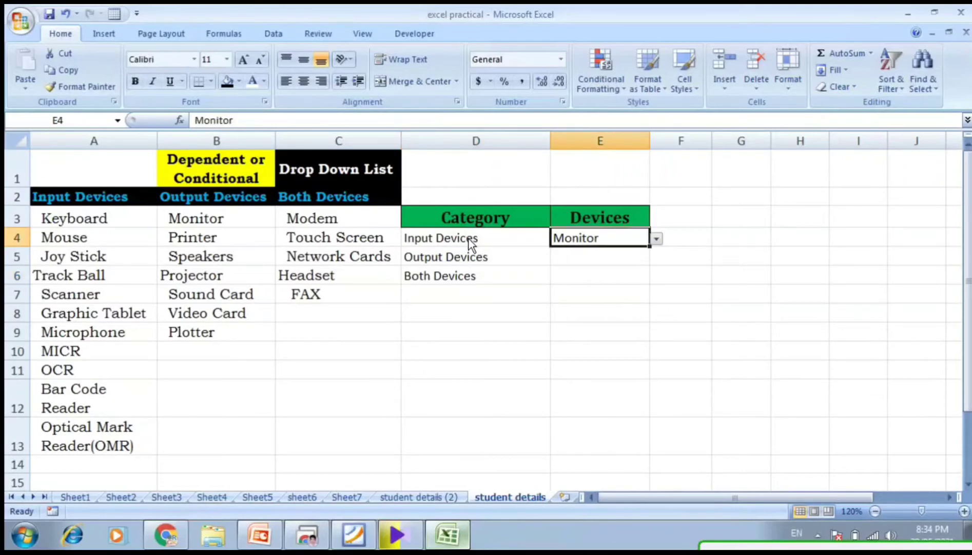
key("alt+Down")
key("Down")
key("Return")
- Open Data Validation for the Devices cell E5 and set it to allow a List
key("Down")
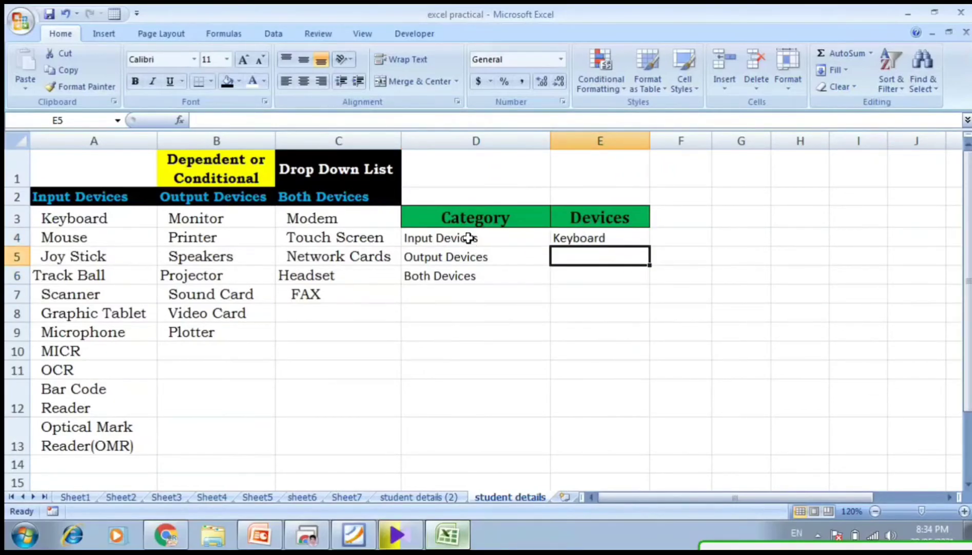
key("alt+a")
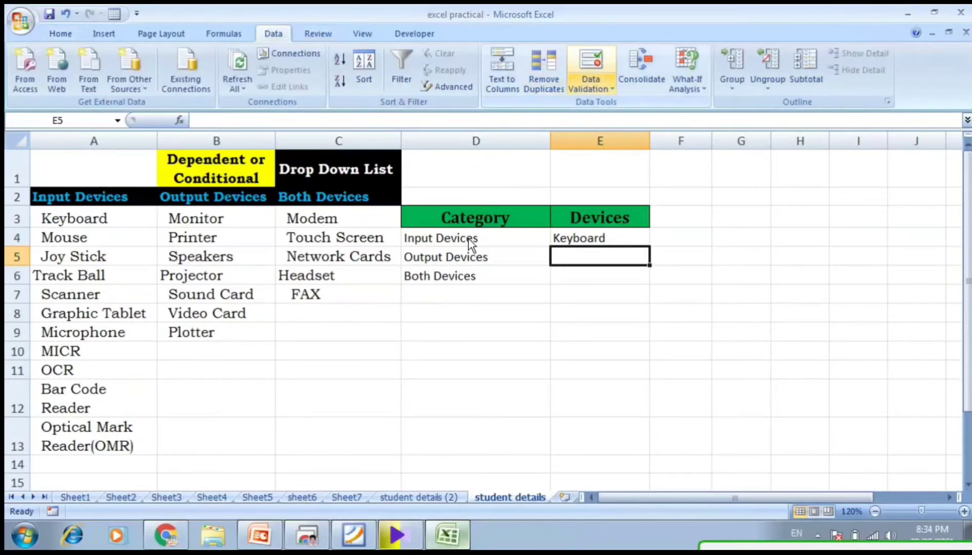
key("v")
key("v")
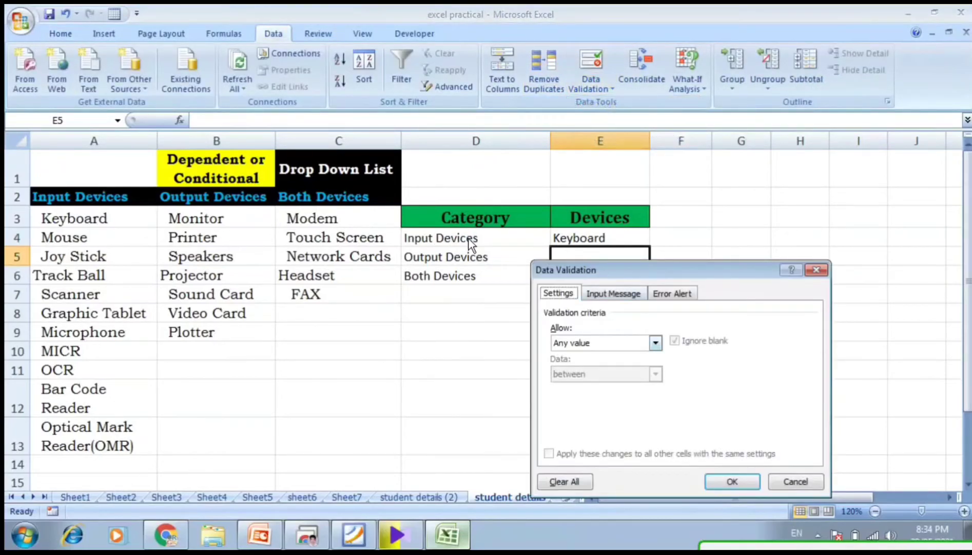
key("Tab")
key("alt+Down")
key("Down")
key("Down")
key("Down")
key("Return")
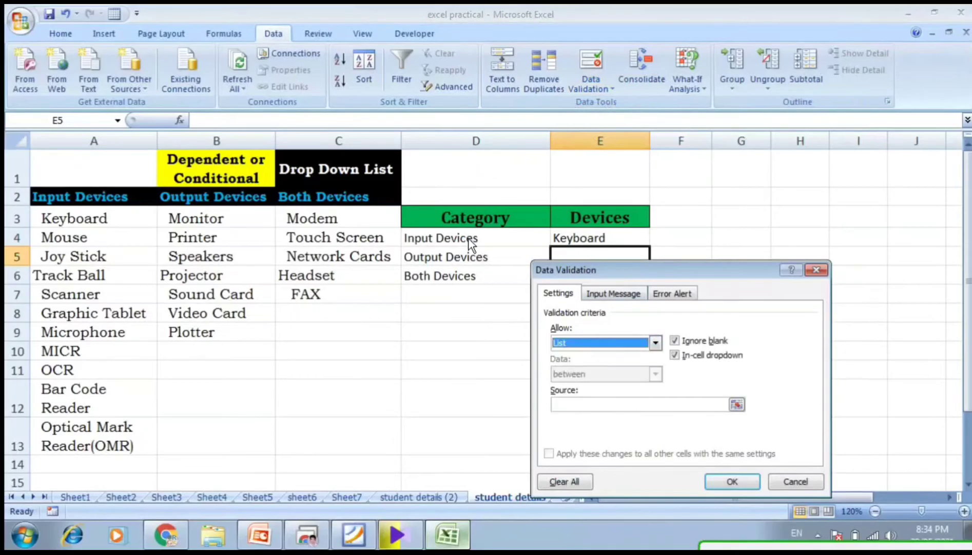
- Set the list source for E5 to =indirect($D$5) and apply the validation
key("alt+s")
type("=i")
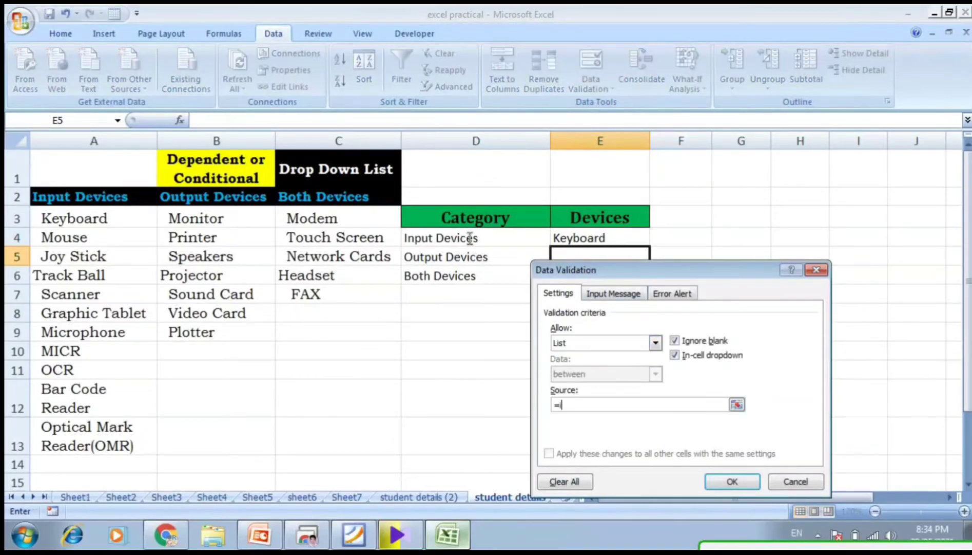
type("ndirect(")
left_click_drag(662, 269, 791, 256)
left_click(470, 249)
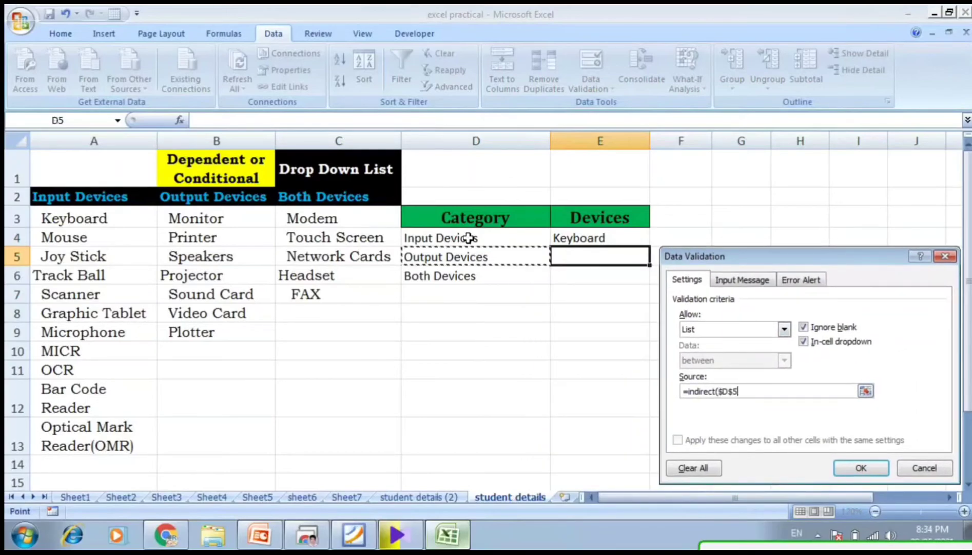
type(")")
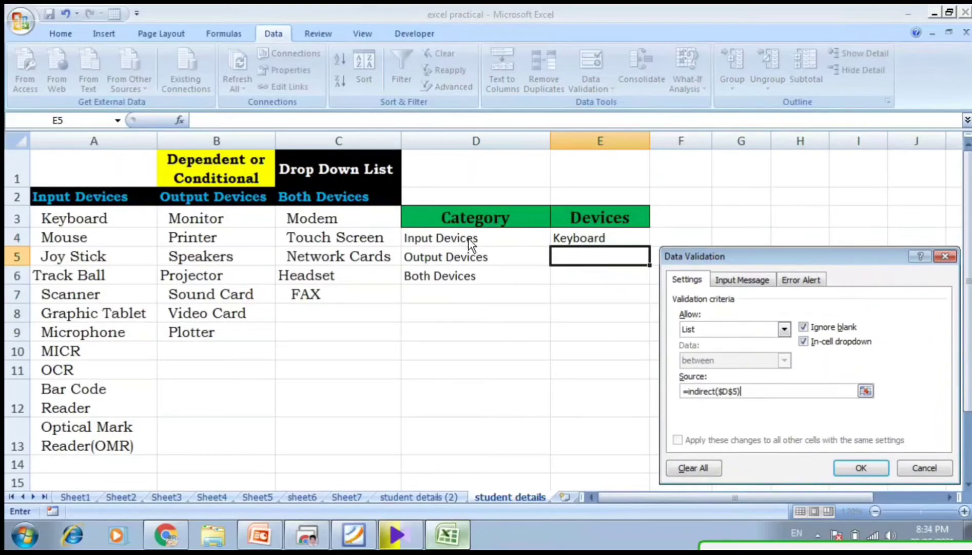
key("Return")
- Open Data Validation for the Devices cell E6 and set it to allow a List
key("Down")
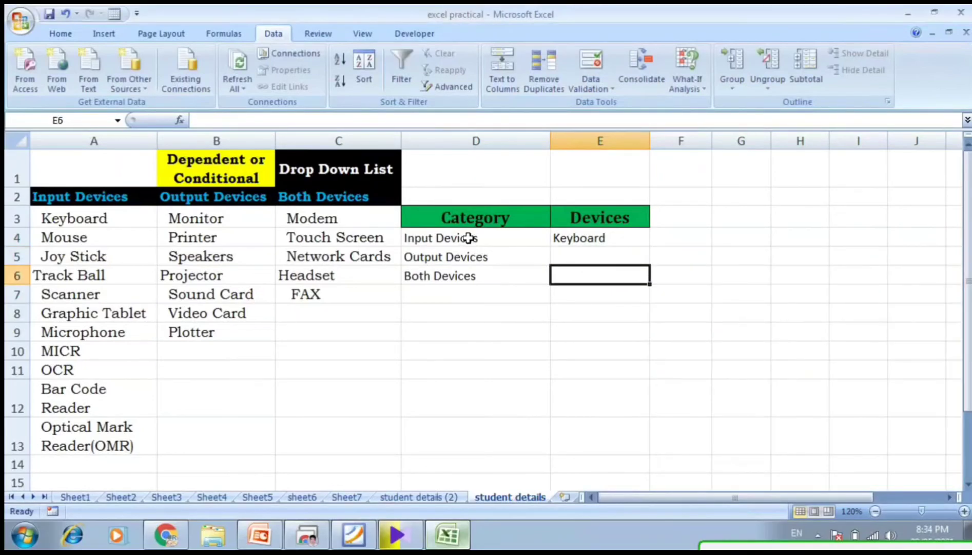
key("alt+a")
key("v")
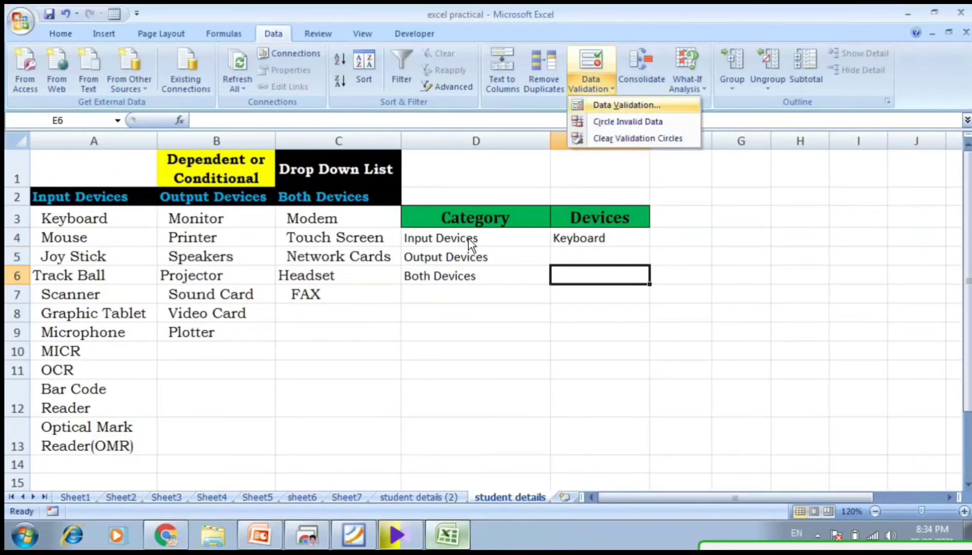
key("v")
key("alt+a")
key("l")
key("Return")
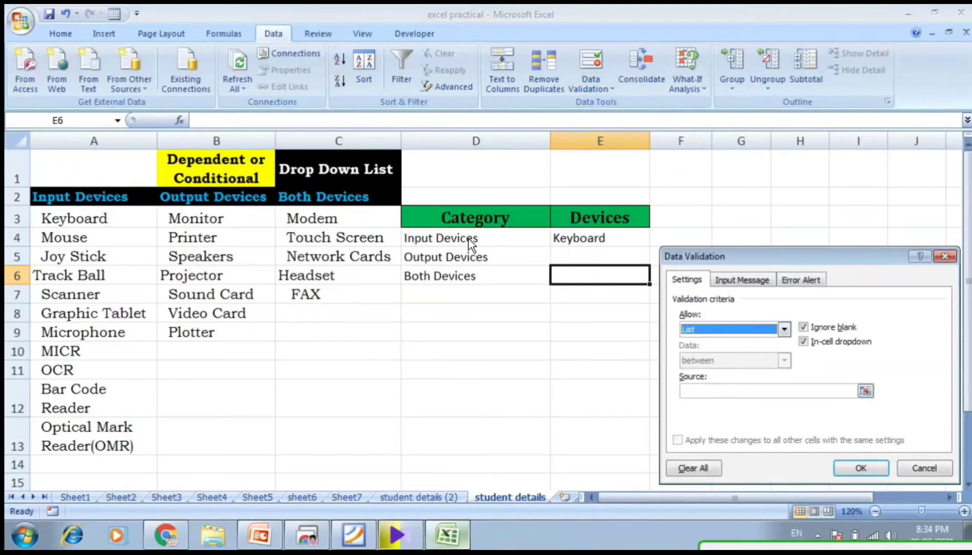
- Set the list source for E6 to an indirect formula referring to Category cell D6 and apply the validation
key("alt+s")
type("=")
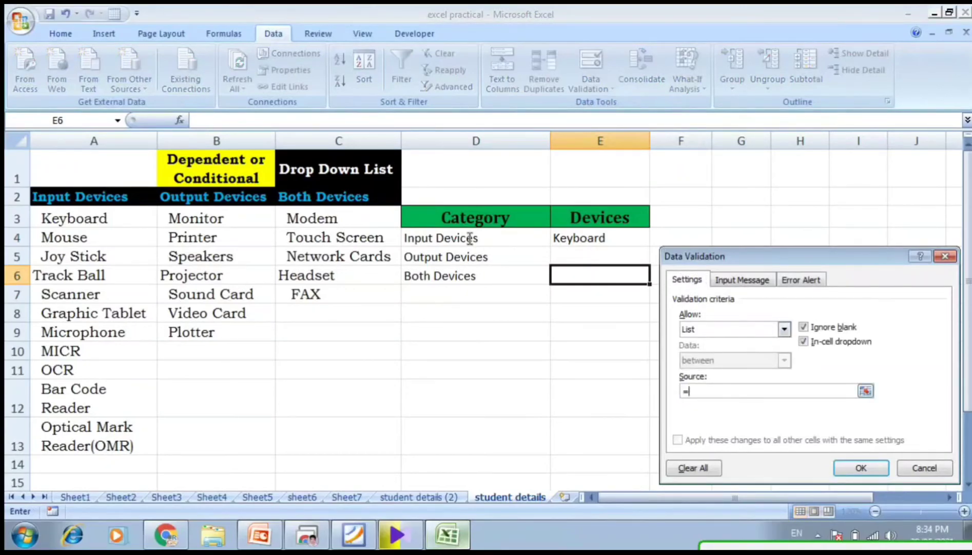
type("indirect(")
key("Left")
type(")")
key("Return")
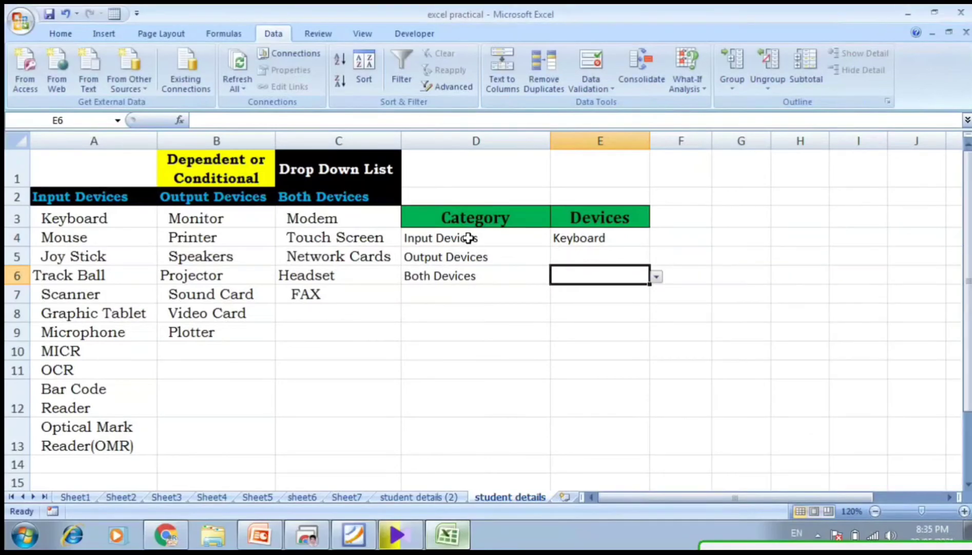
- Choose Printer from the new Devices drop-down in E5
key("Up")
key("Left")
key("Right")
key("alt+Down")
key("Down")
key("Down")
key("Return")
- Choose Both Devices as the category in D5 and Modem as its device in E5
key("Left")
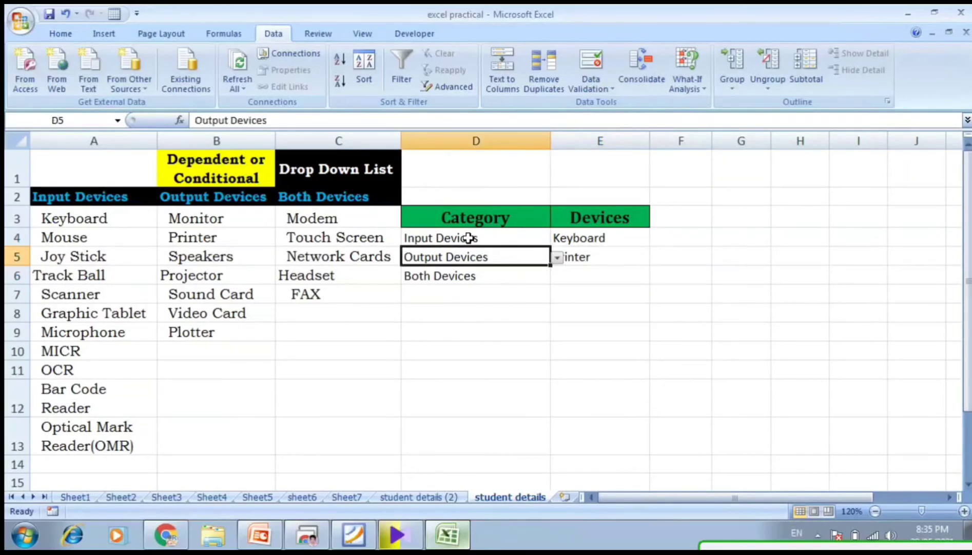
key("alt+Down")
key("Down")
key("Return")
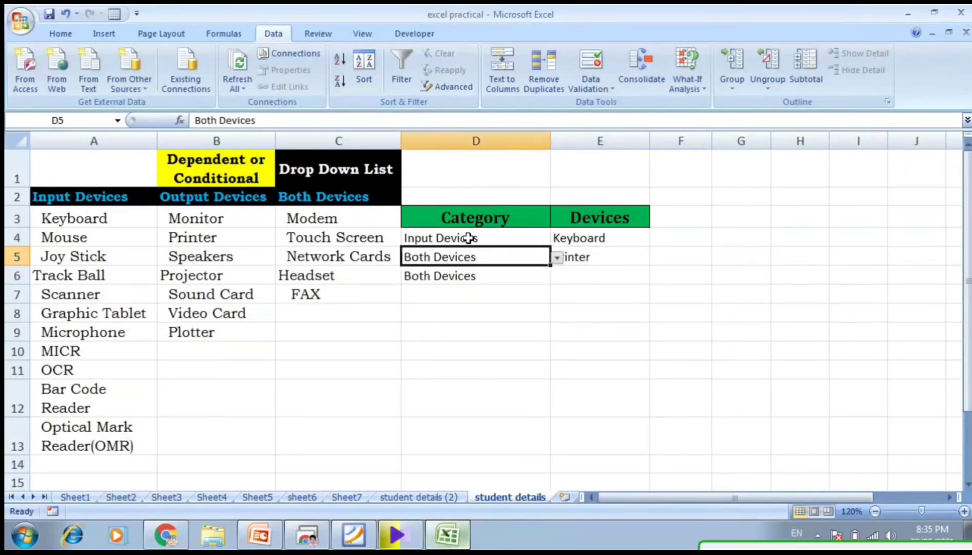
key("Right")
key("Right")
key("Left")
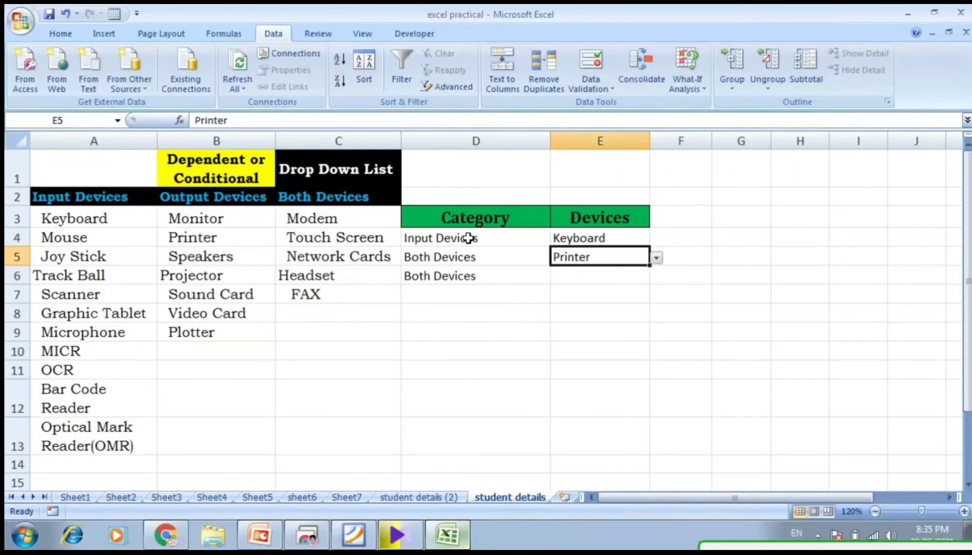
key("alt+Down")
key("Down")
key("Up")
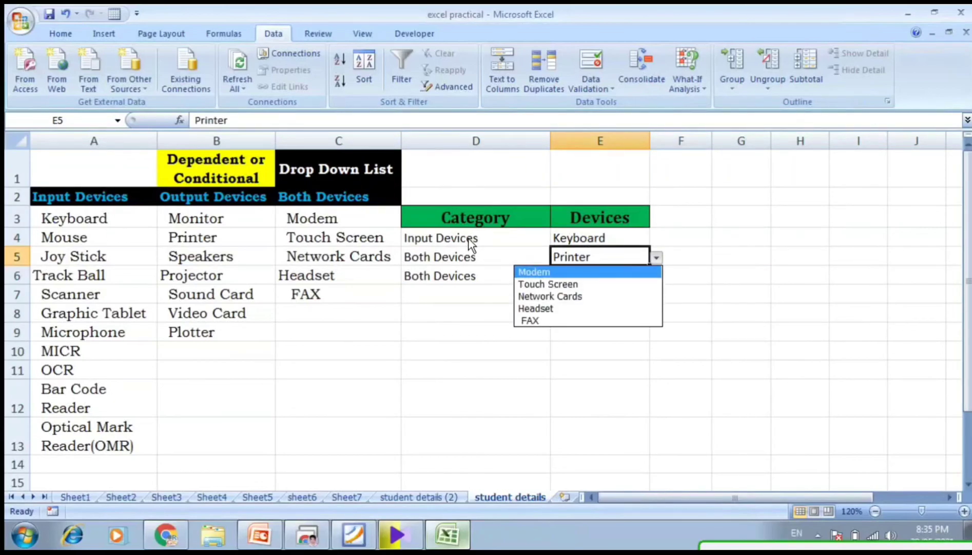
key("Return")
- Choose Input Devices as the category in D6 and Keyboard as its device in E6
key("Left")
key("Down")
key("alt+Down")
key("Up")
key("Up")
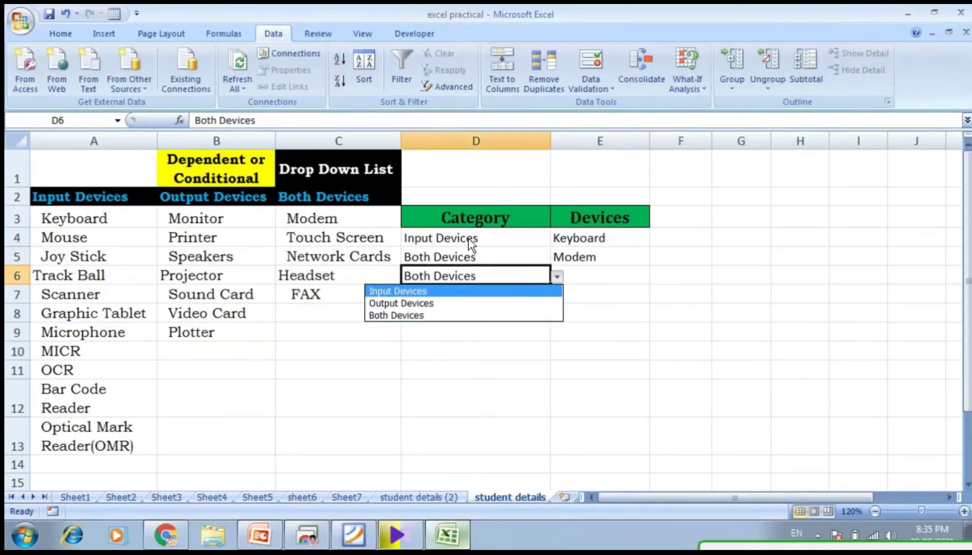
key("Return")
key("Right")
key("alt+Down")
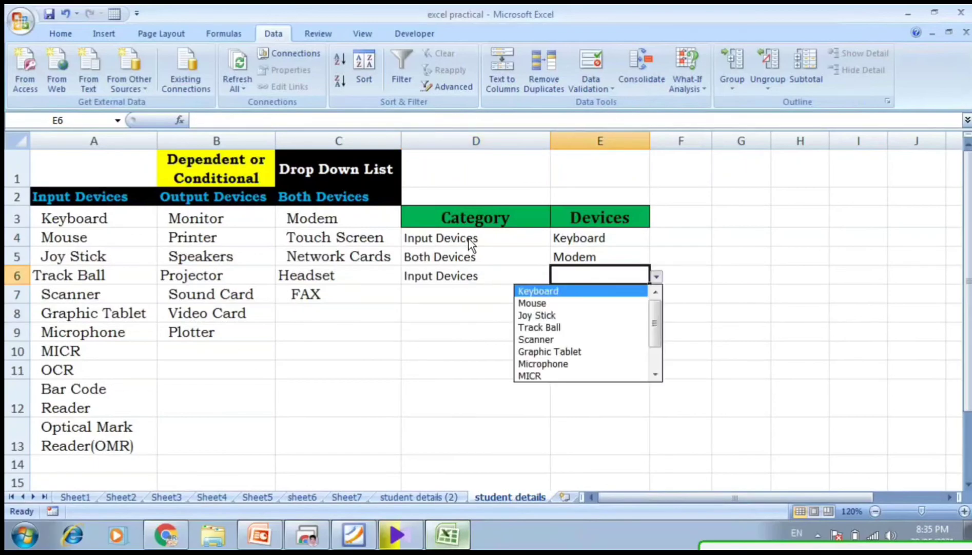
key("Return")
key("Down")
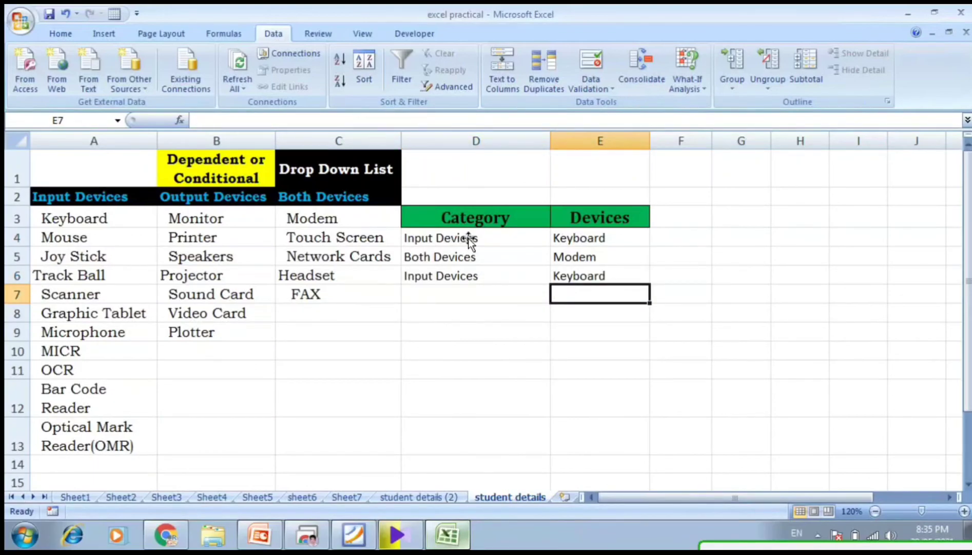
- Choose Output Devices as the category in D4 and Printer as its device in E4
left_click(468, 238)
key("alt+Down")
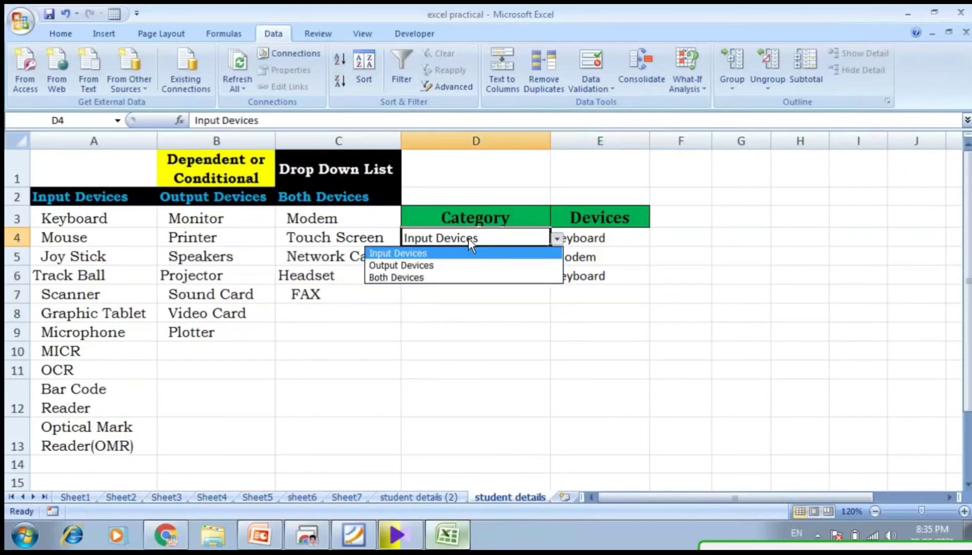
key("Down")
key("Down")
key("Up")
key("Return")
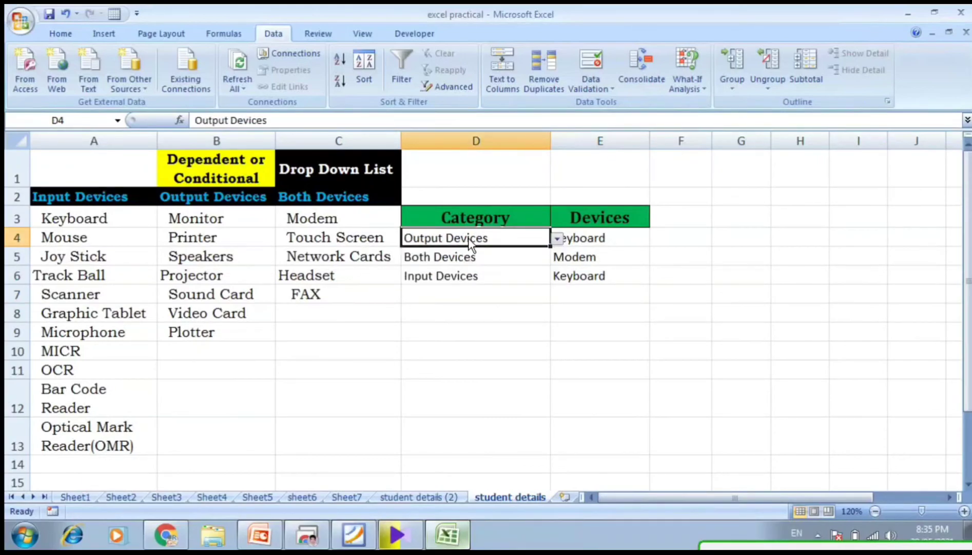
key("Right")
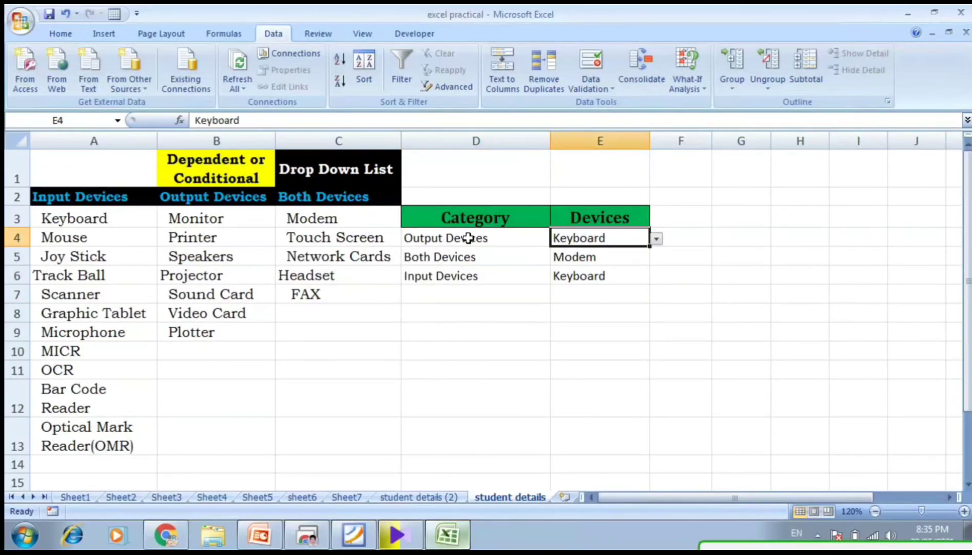
key("alt+Down")
key("Down")
key("Down")
key("Return")
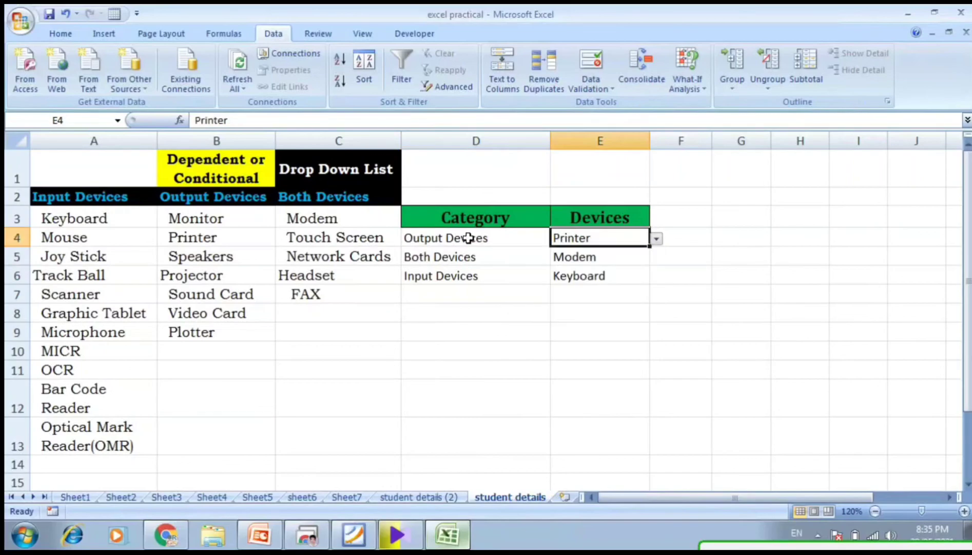